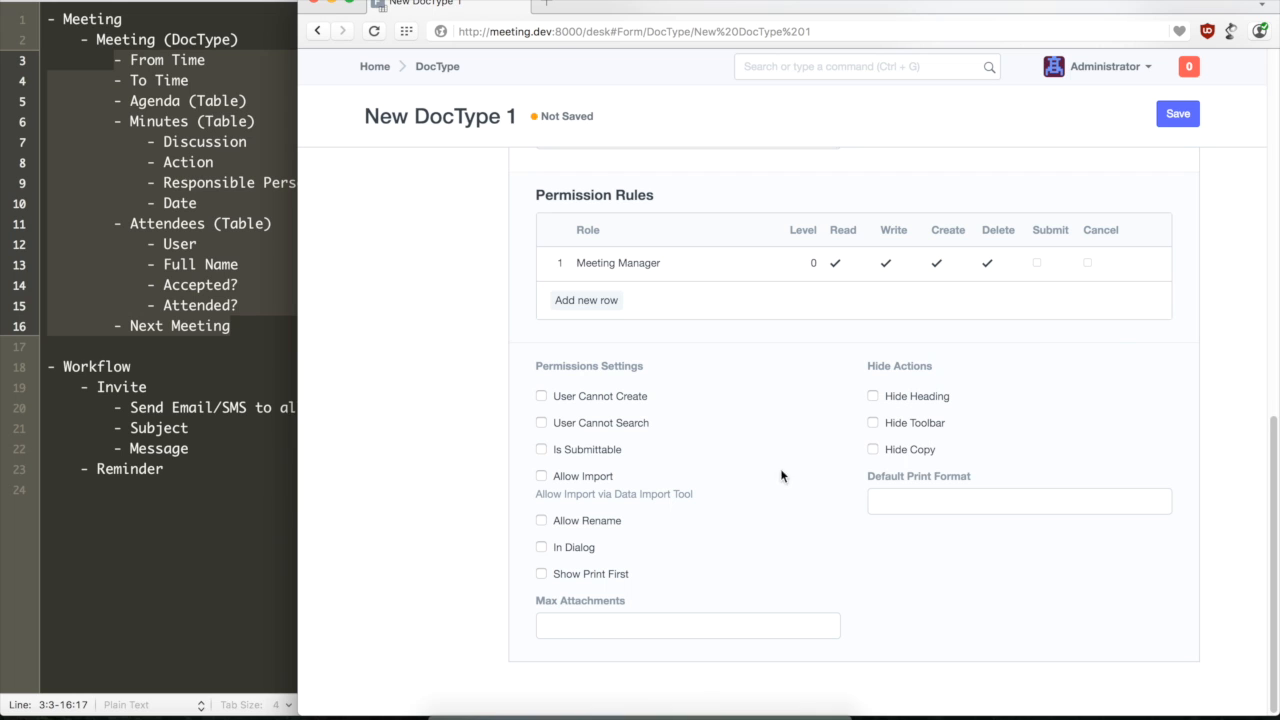
Review the detailed permissions of the Meeting Manager rule.
click(727, 263)
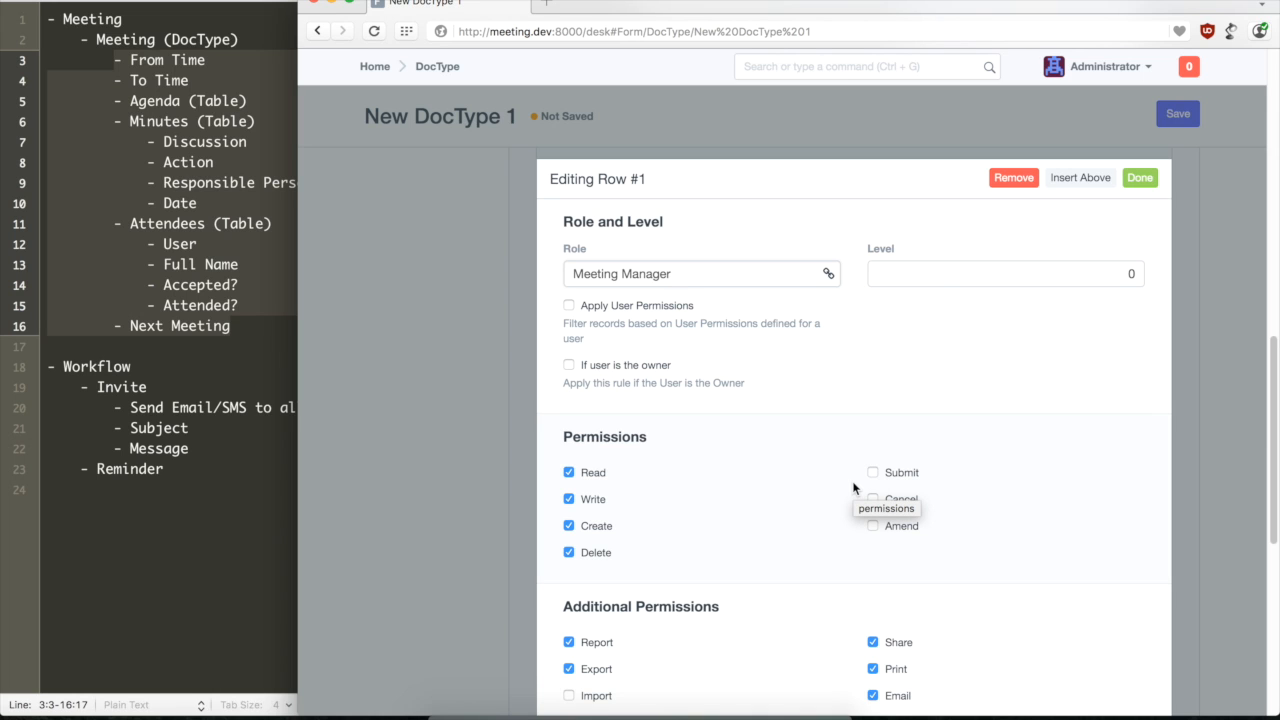
click(757, 190)
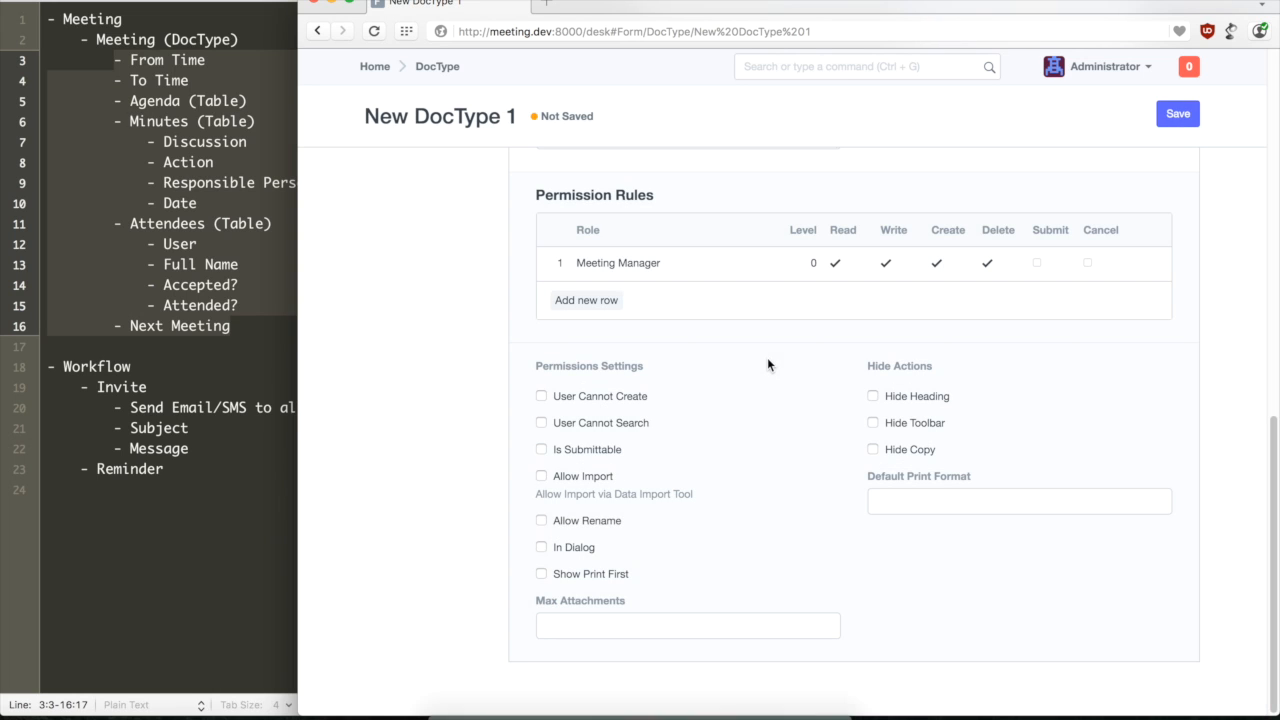
Add a Data field labelled Subject and move it to the first row of the Fields table.
scroll(770, 368, up, 5)
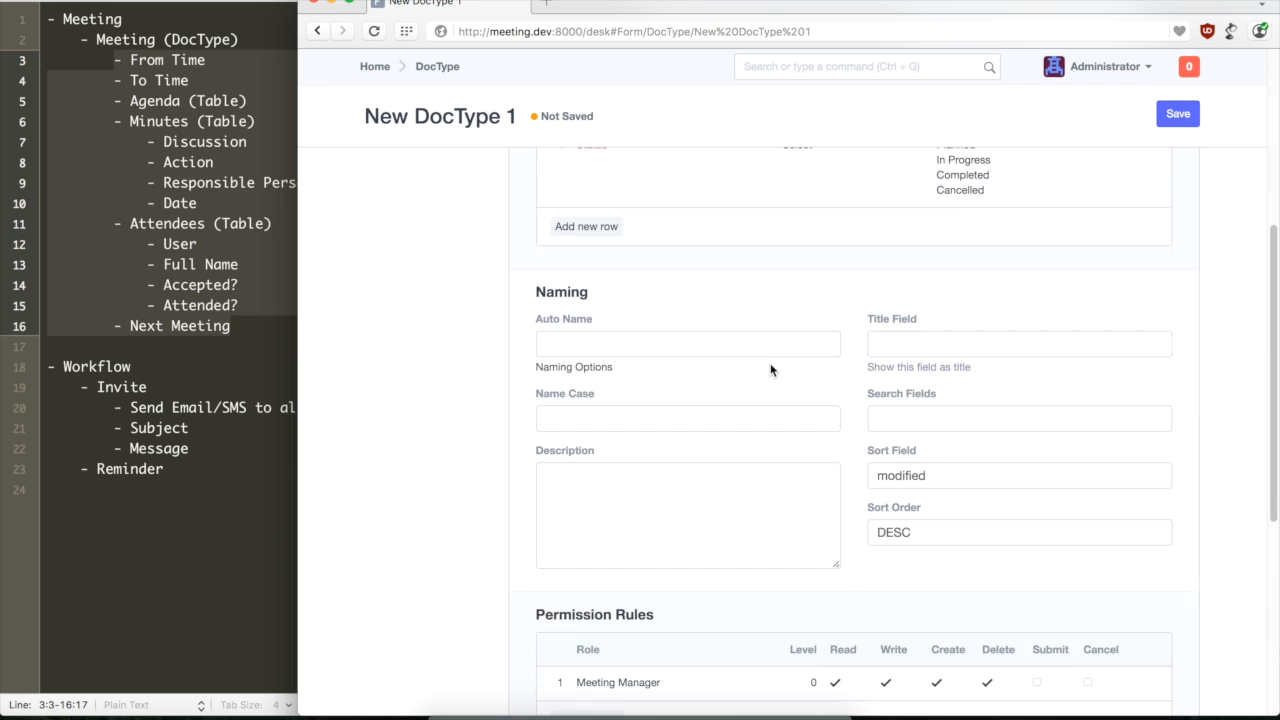
scroll(770, 369, up, 2)
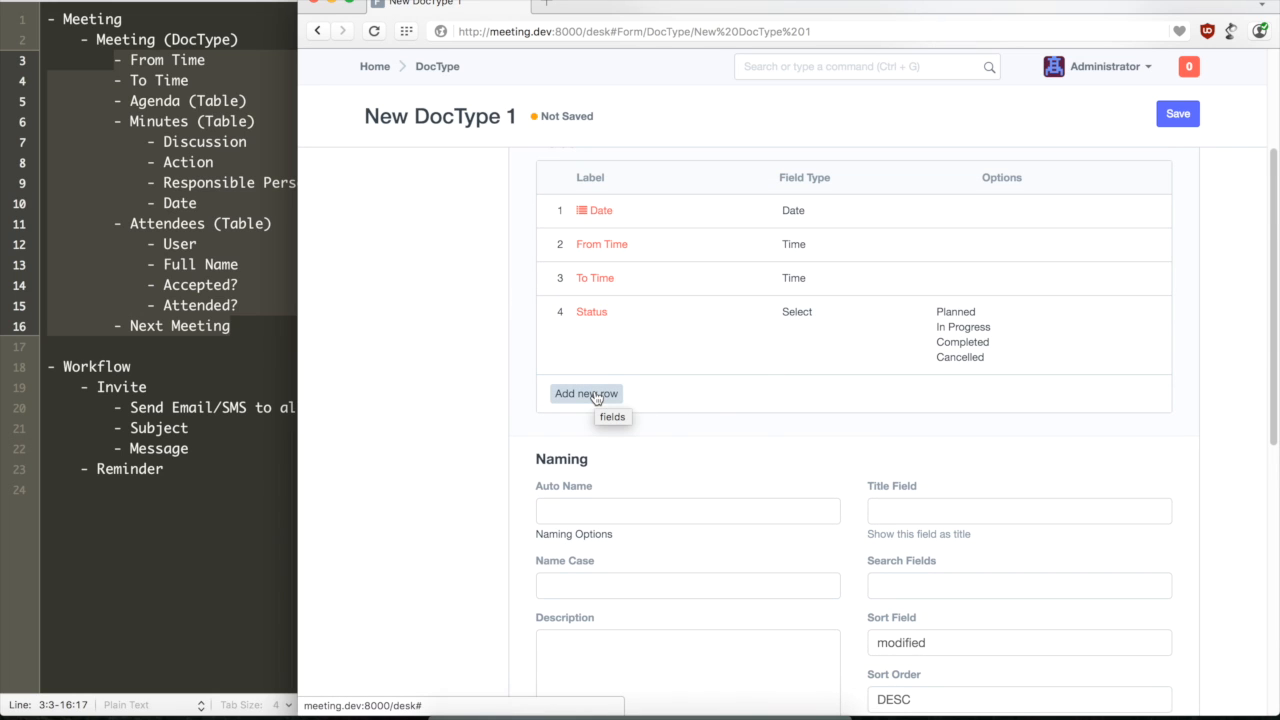
click(596, 395)
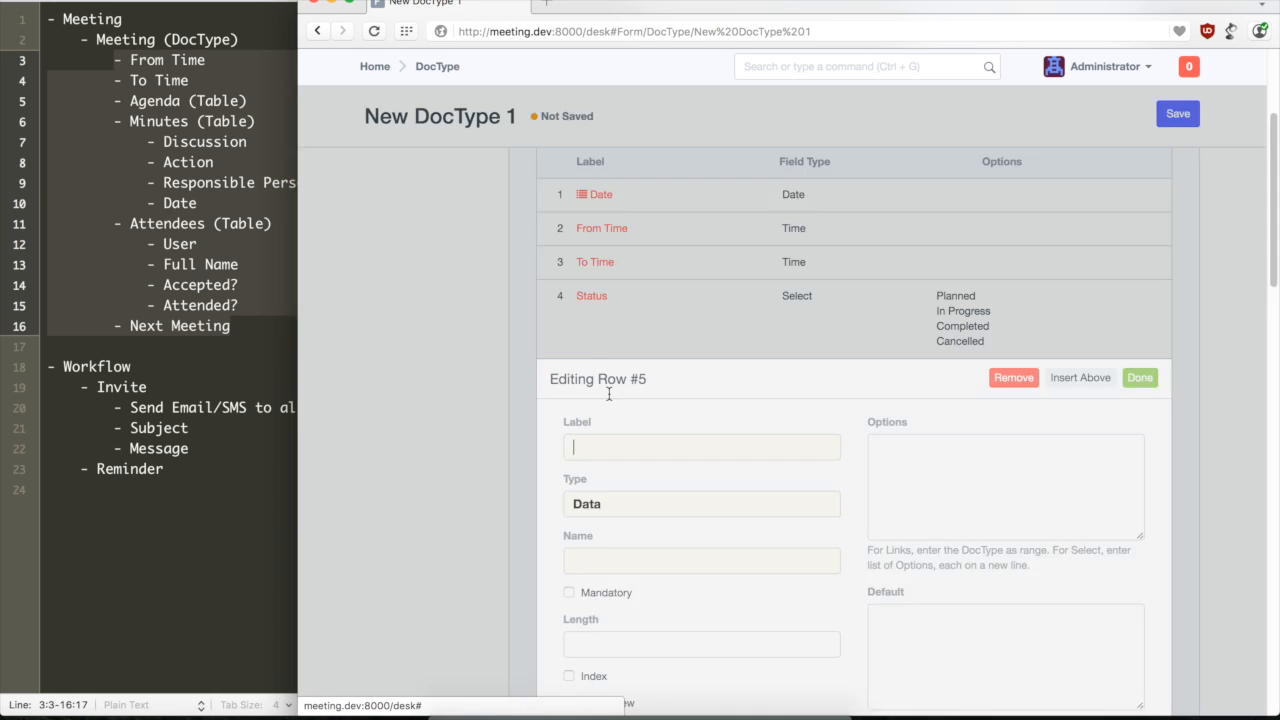
text(Subject)
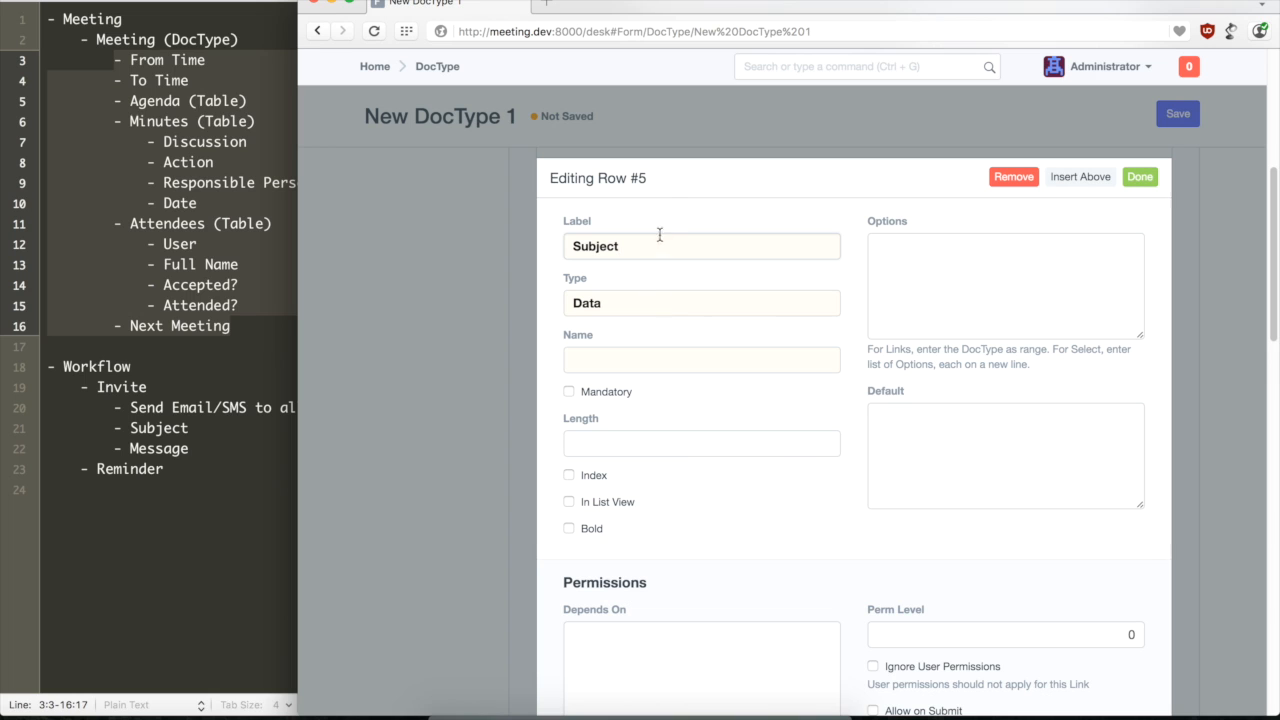
click(672, 195)
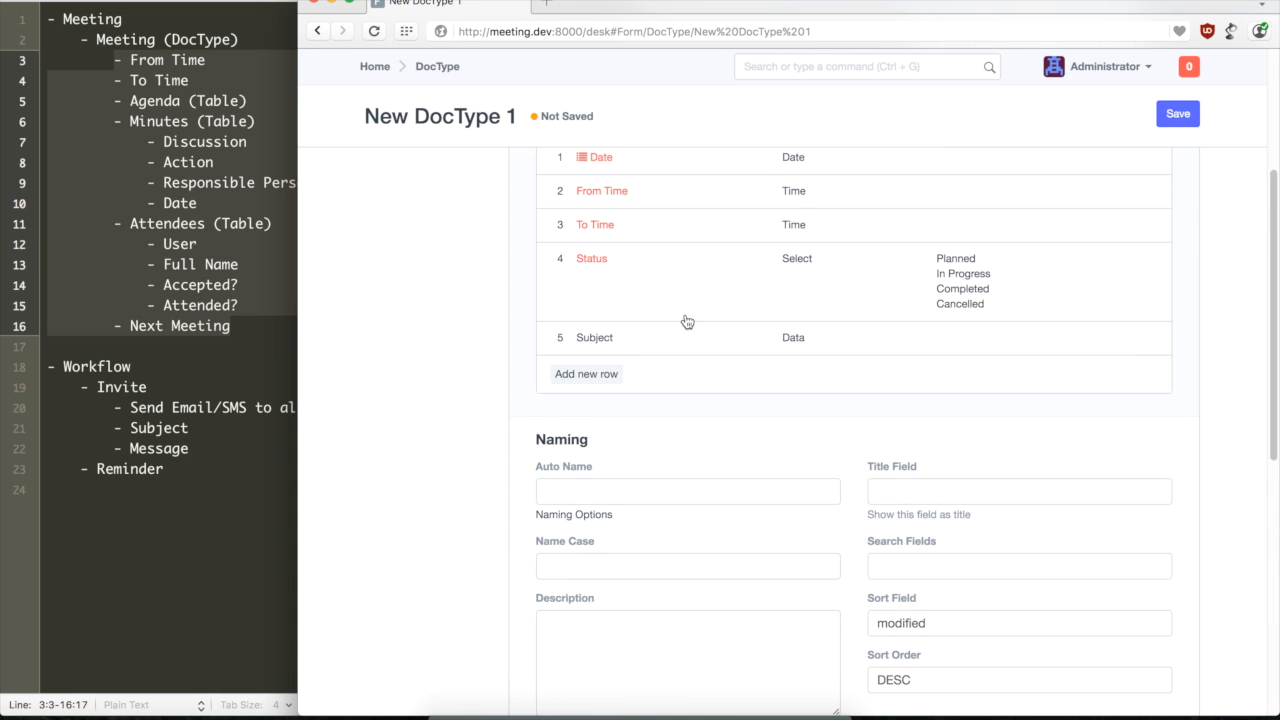
drag(729, 412, 727, 231)
Set the DocType's Title Field to title in the Naming section.
scroll(481, 450, down, 4)
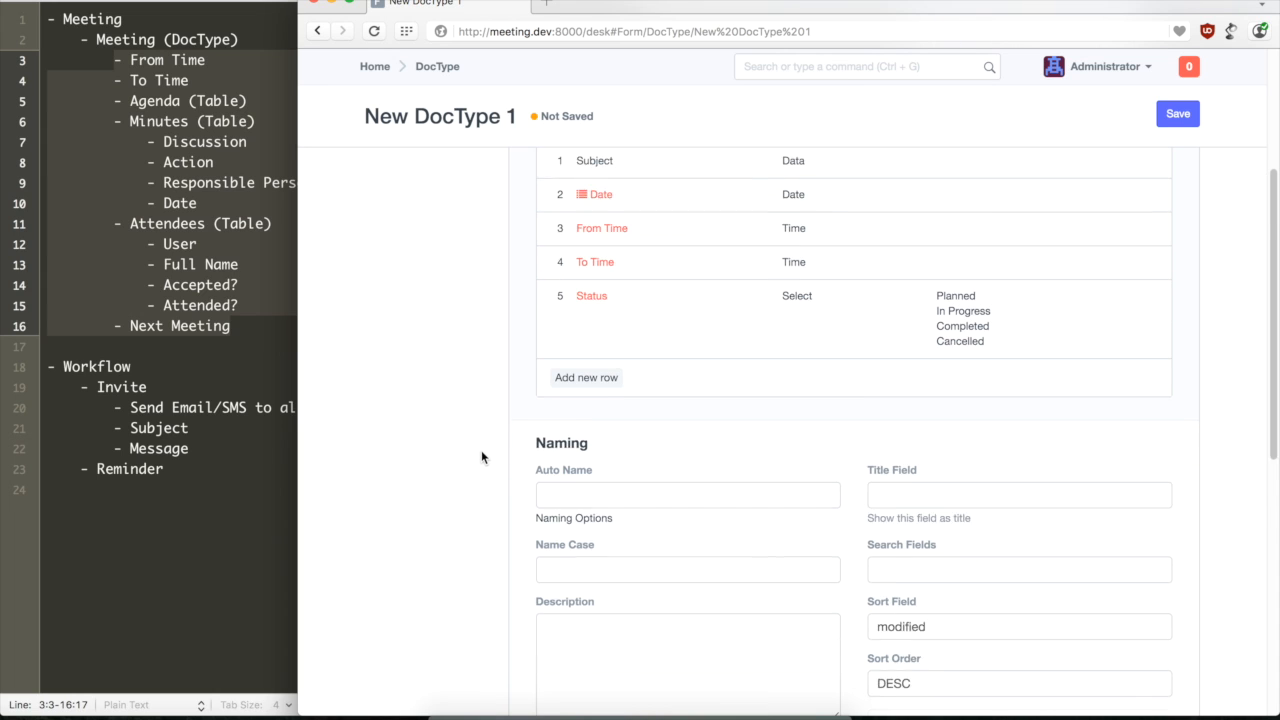
scroll(484, 455, down, 2)
click(892, 294)
text(s)
text(title)
Change the label of the Subject field to Title.
scroll(876, 294, up, 8)
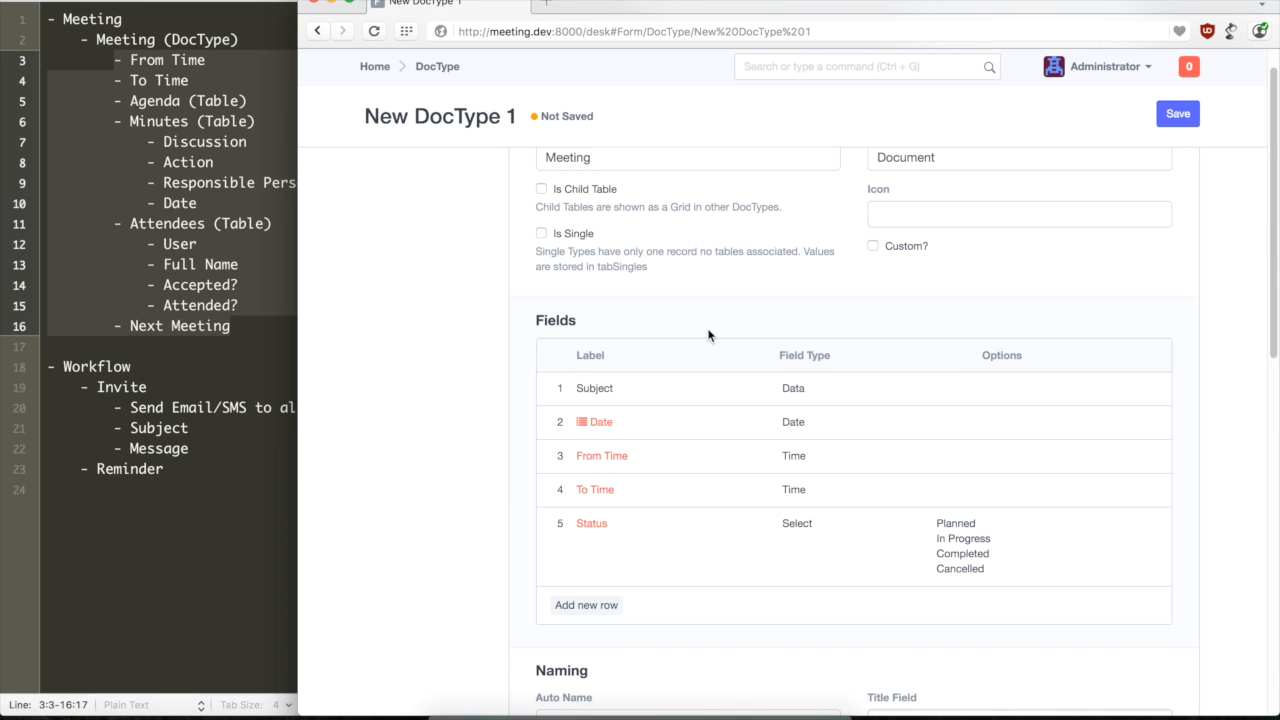
click(645, 387)
key(super+a)
text(Titl)
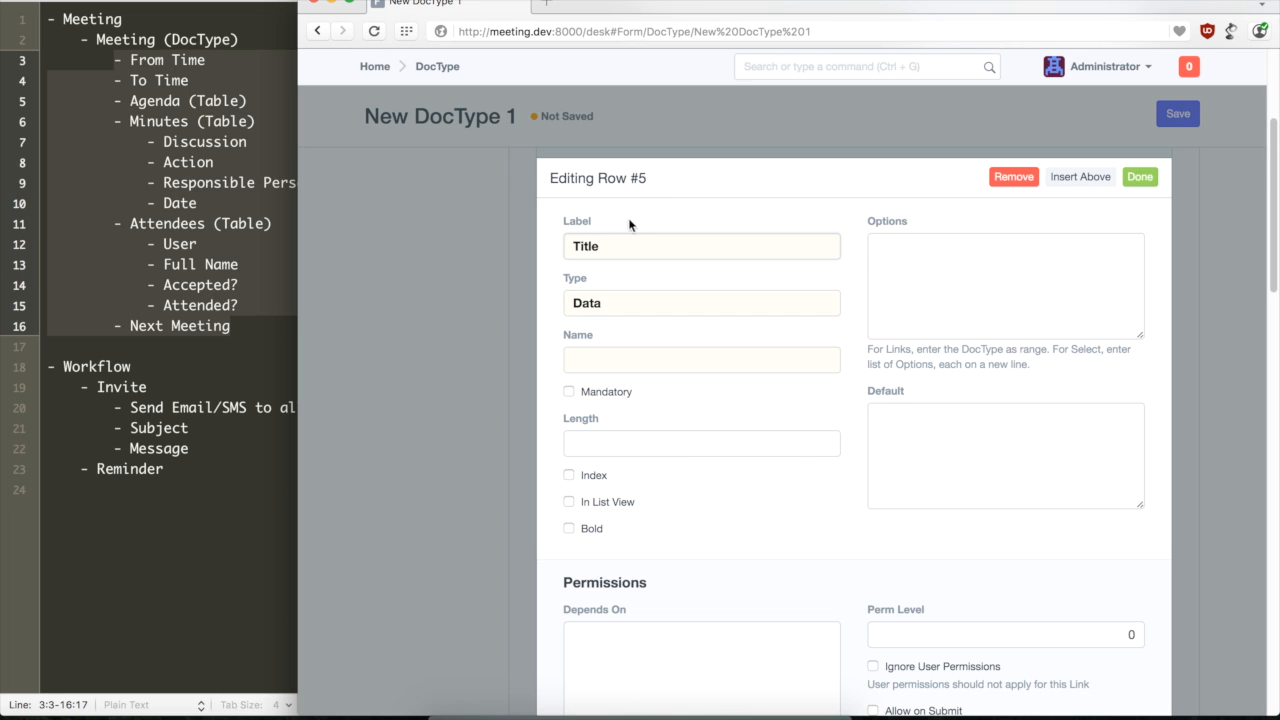
click(642, 204)
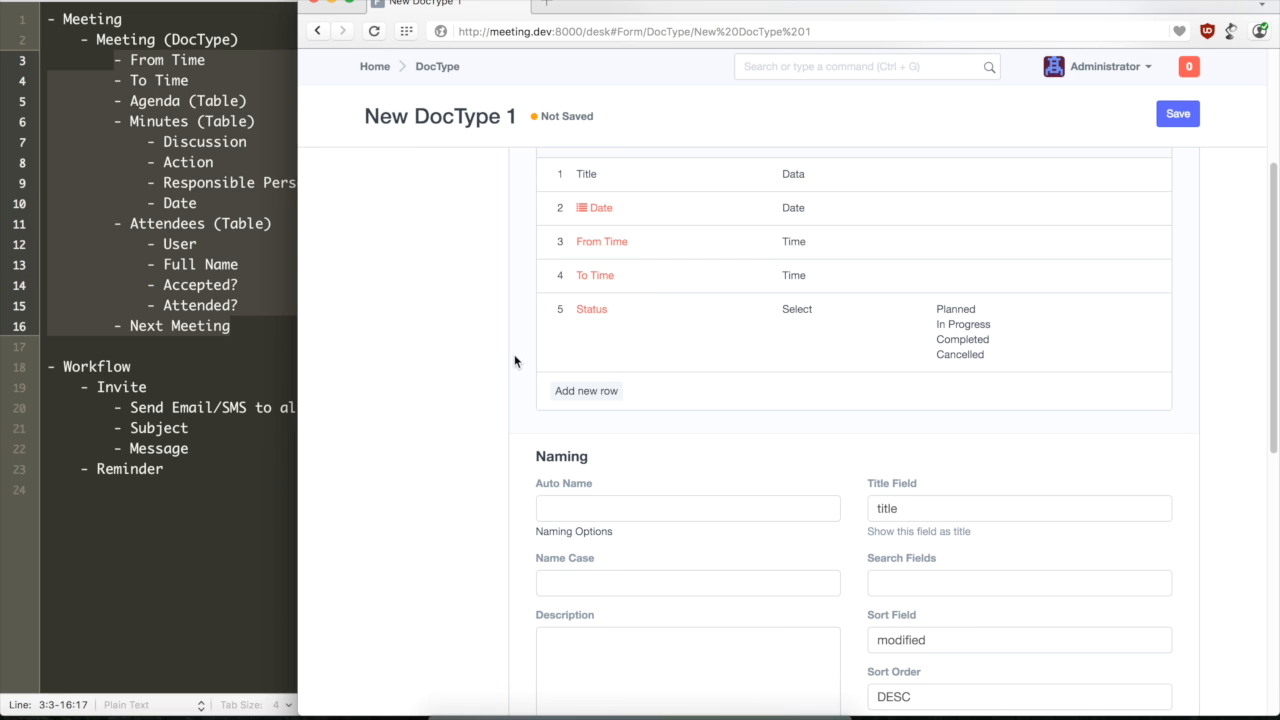
scroll(528, 370, up, 3)
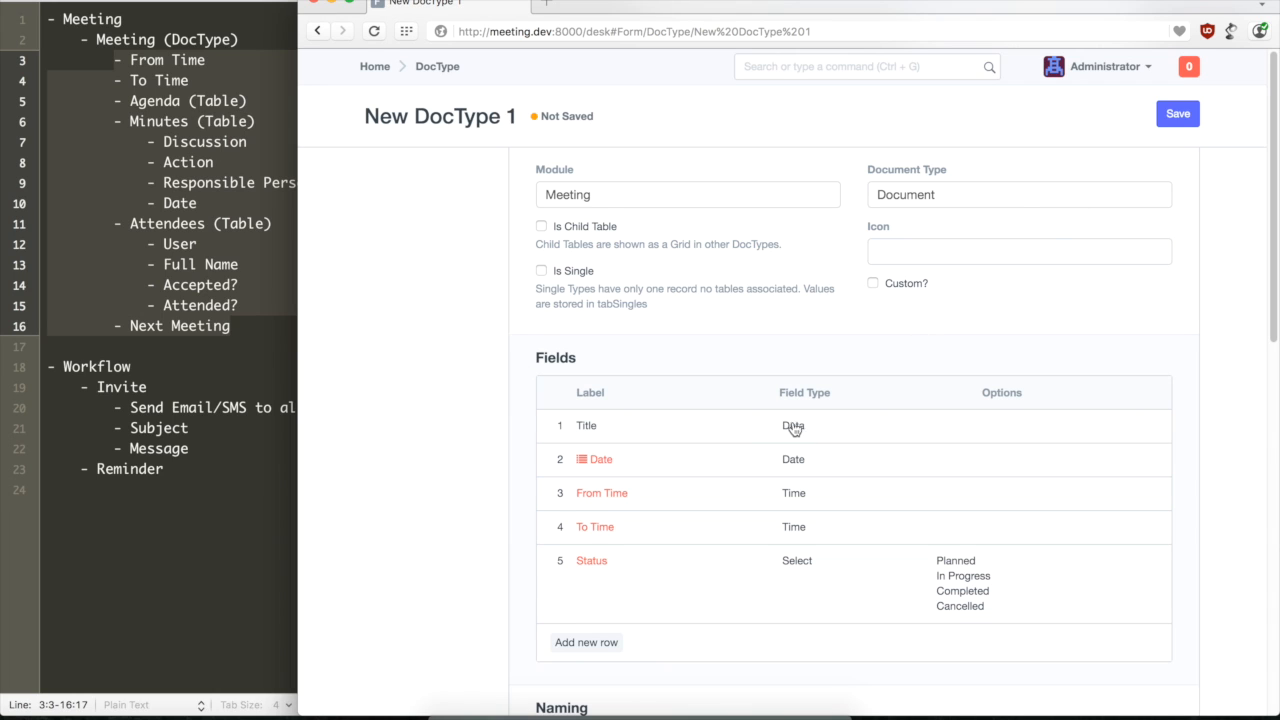
scroll(827, 433, down, 2)
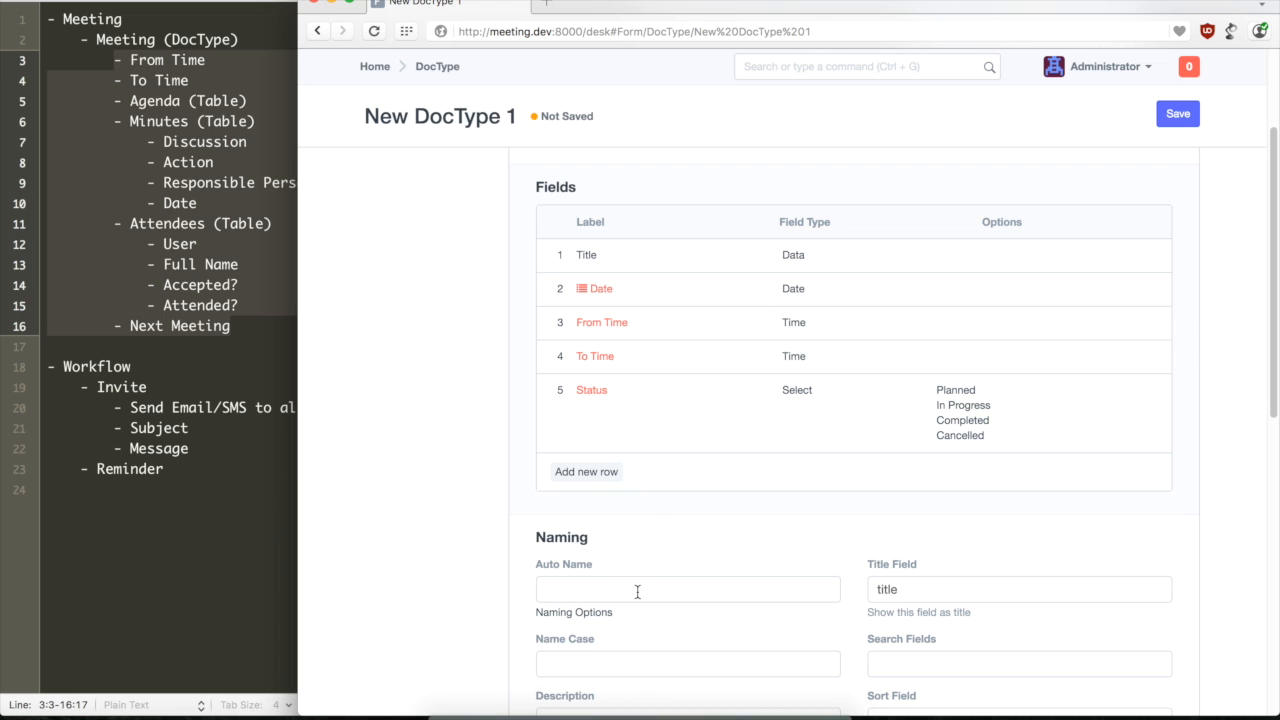
click(598, 479)
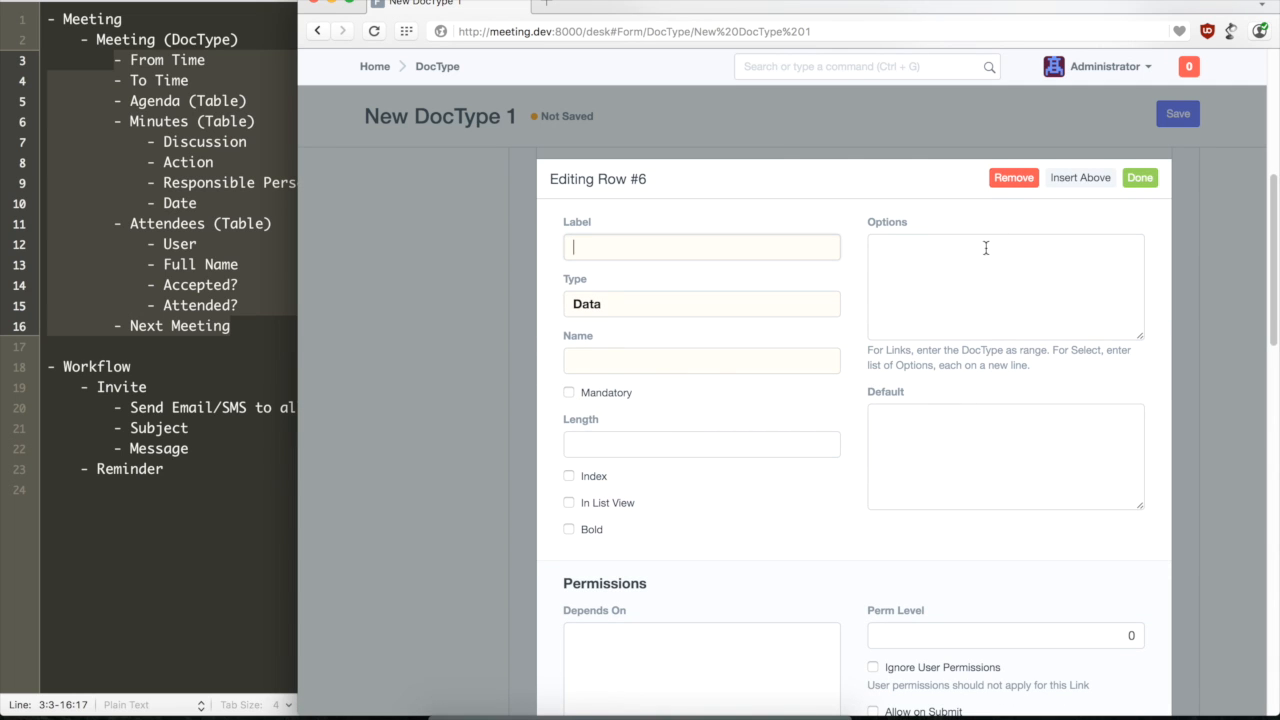
click(1014, 177)
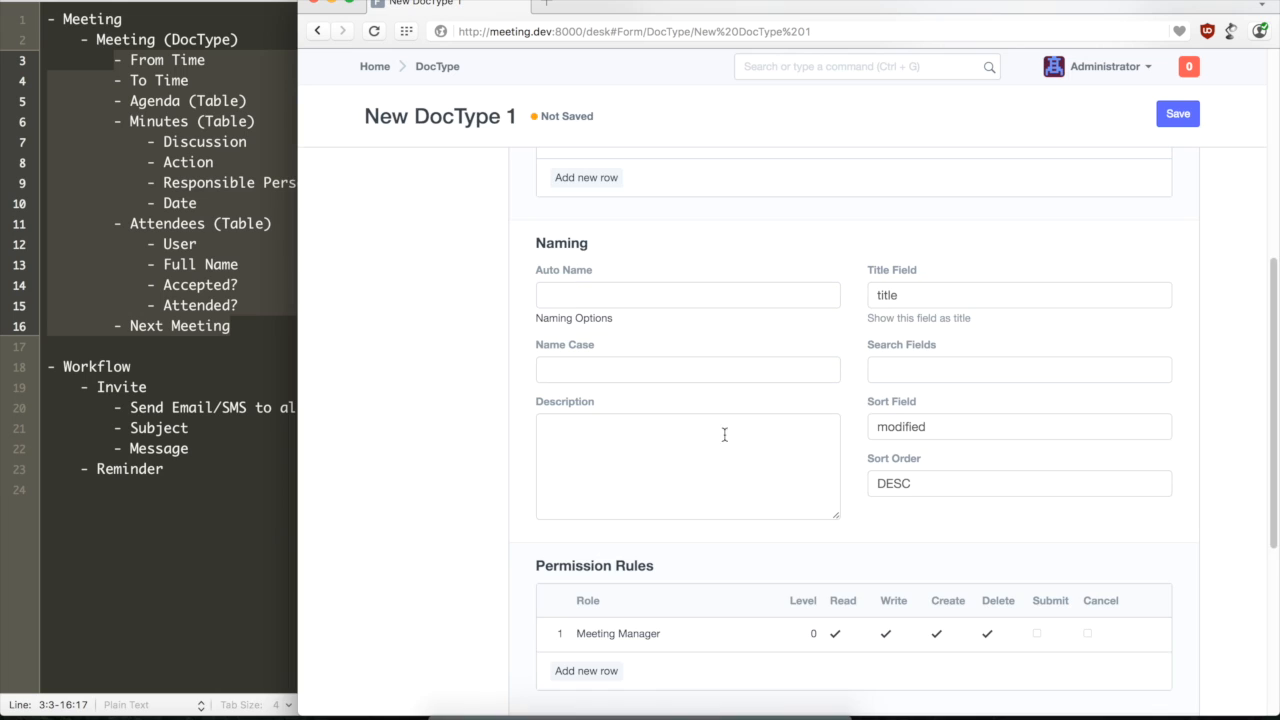
Set the DocType's Auto Name to the numbering series Meeting-.#.
click(631, 291)
text(MEETING)
key(BackSpace)
key(BackSpace)
key(super+a)
text(Meeting-.)
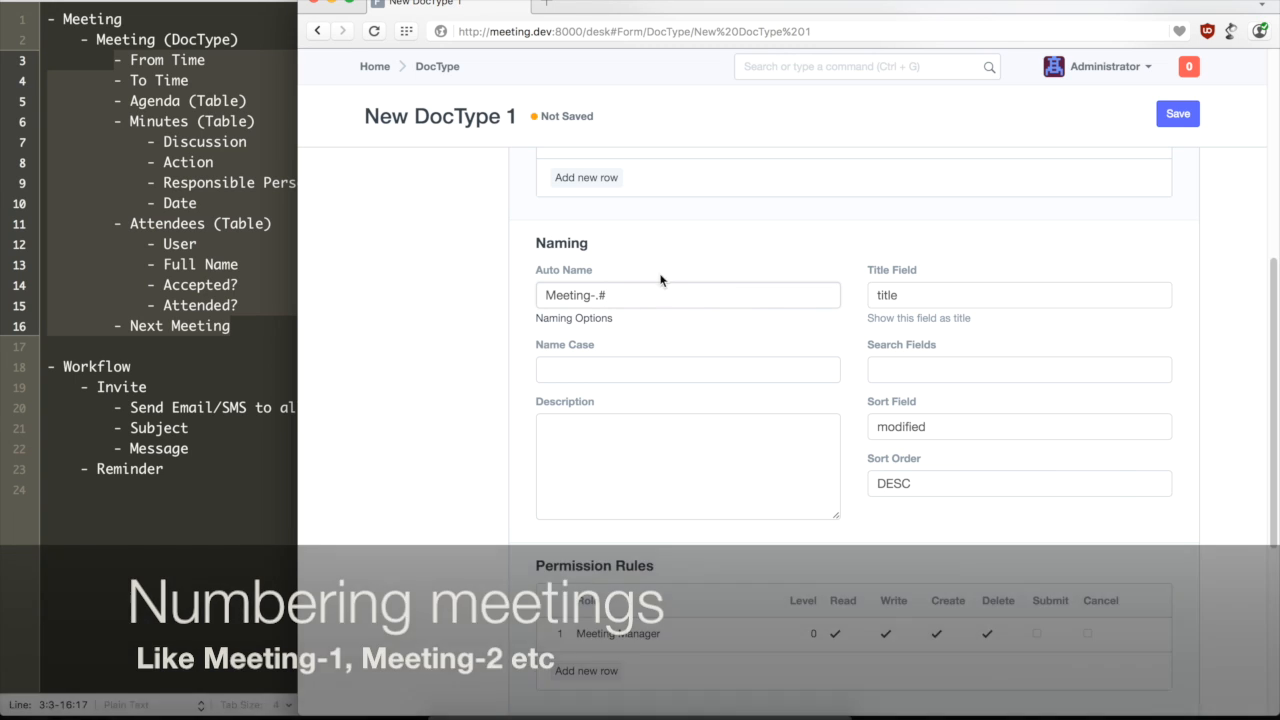
Consult the naming options help for the prefix series format.
click(586, 318)
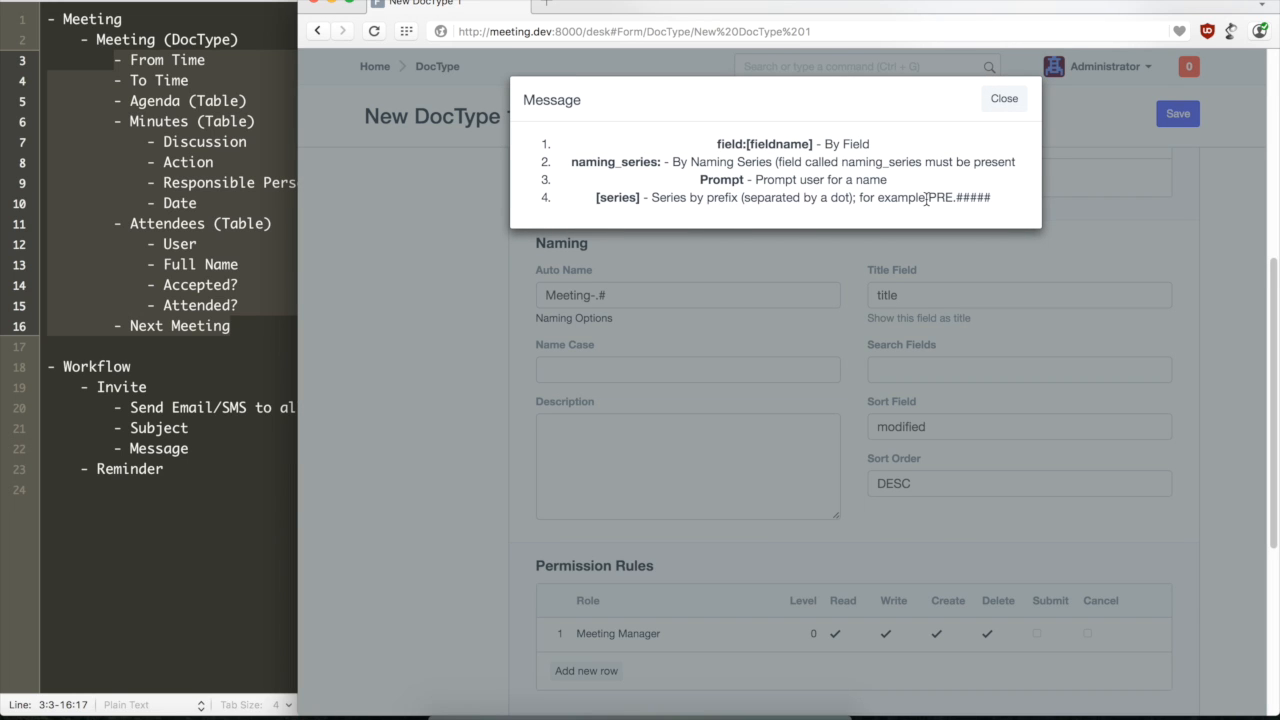
drag(927, 199, 1005, 198)
click(1012, 101)
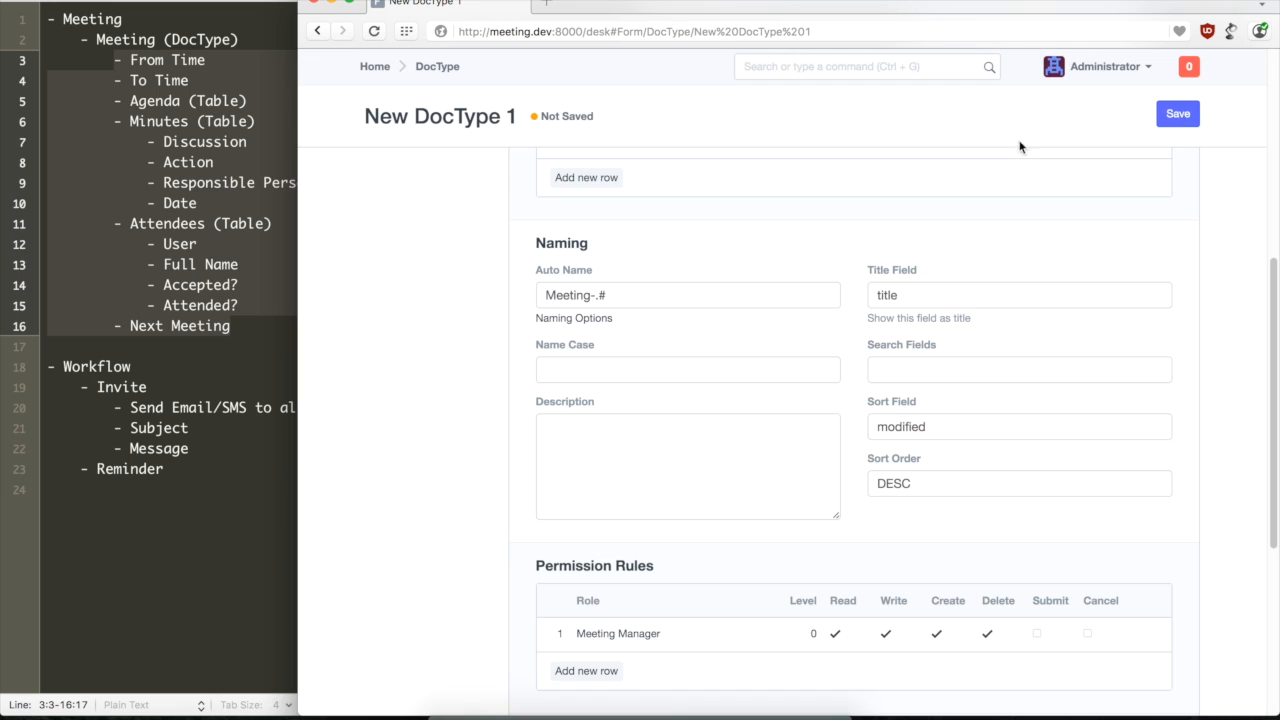
Save the new DocType under the name Meeting.
click(1160, 124)
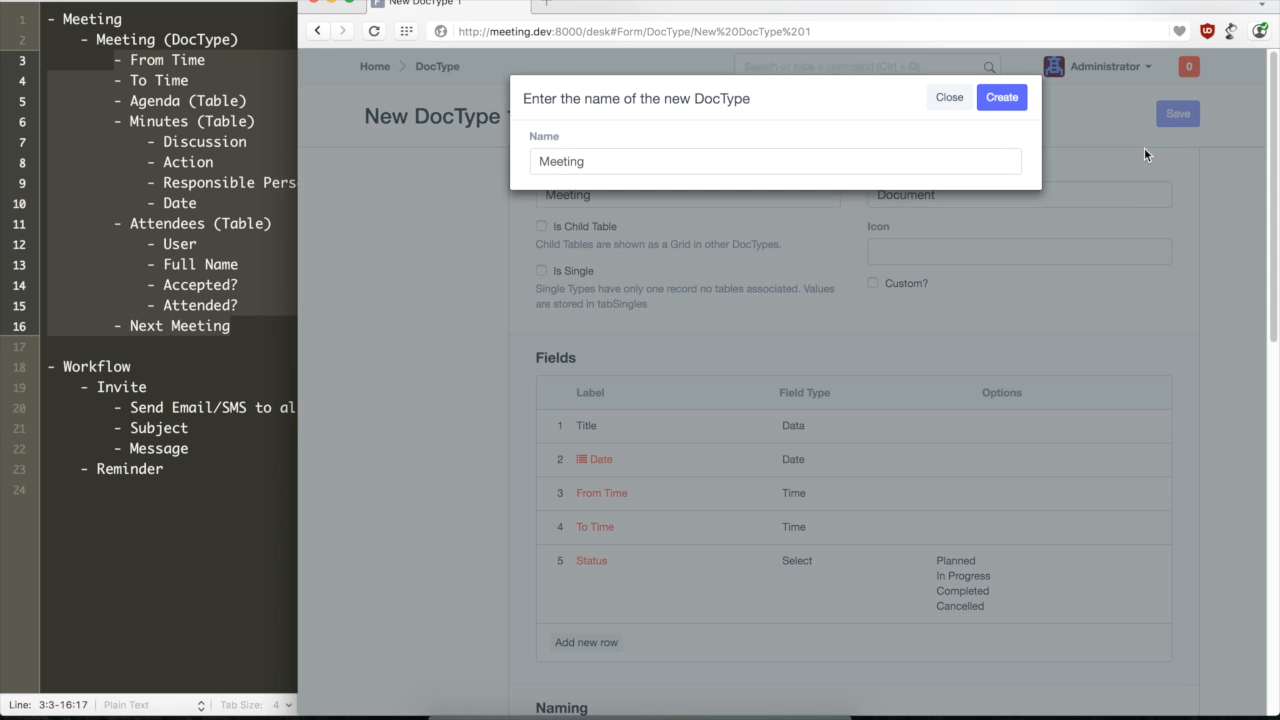
click(1023, 108)
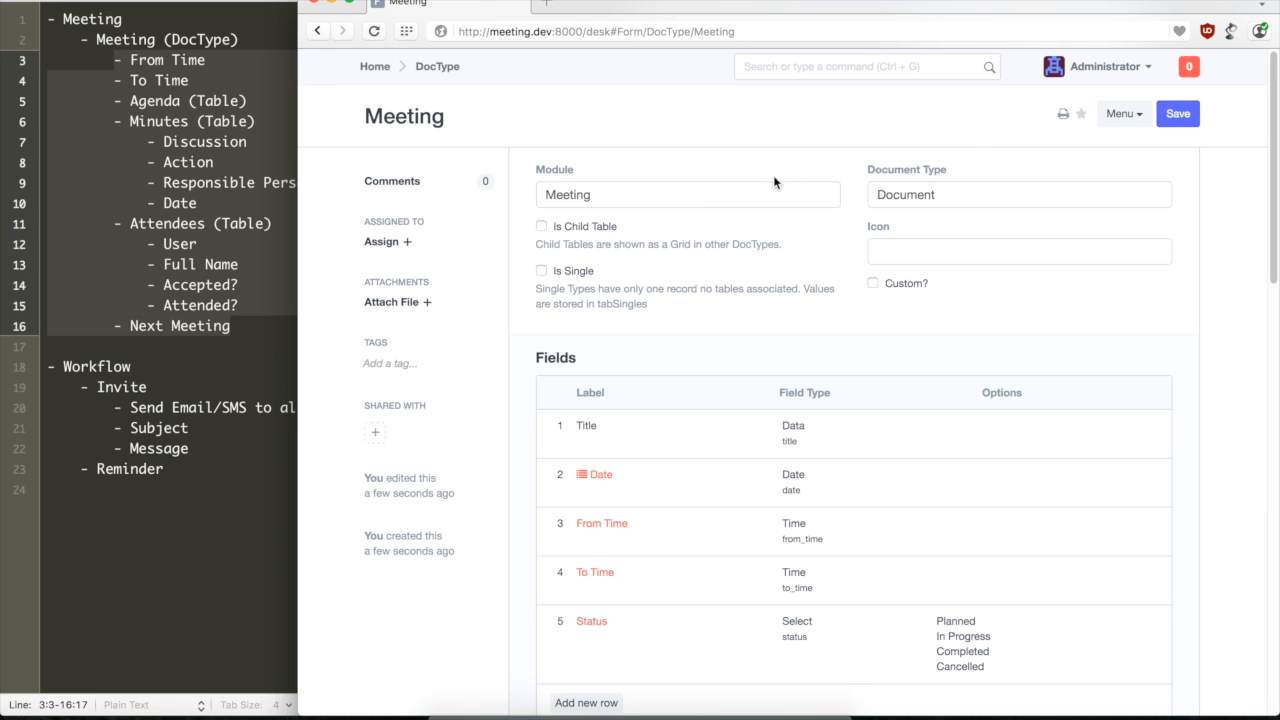
Open the Home desktop in a separate browser tab and switch to it.
right_click(373, 65)
click(386, 60)
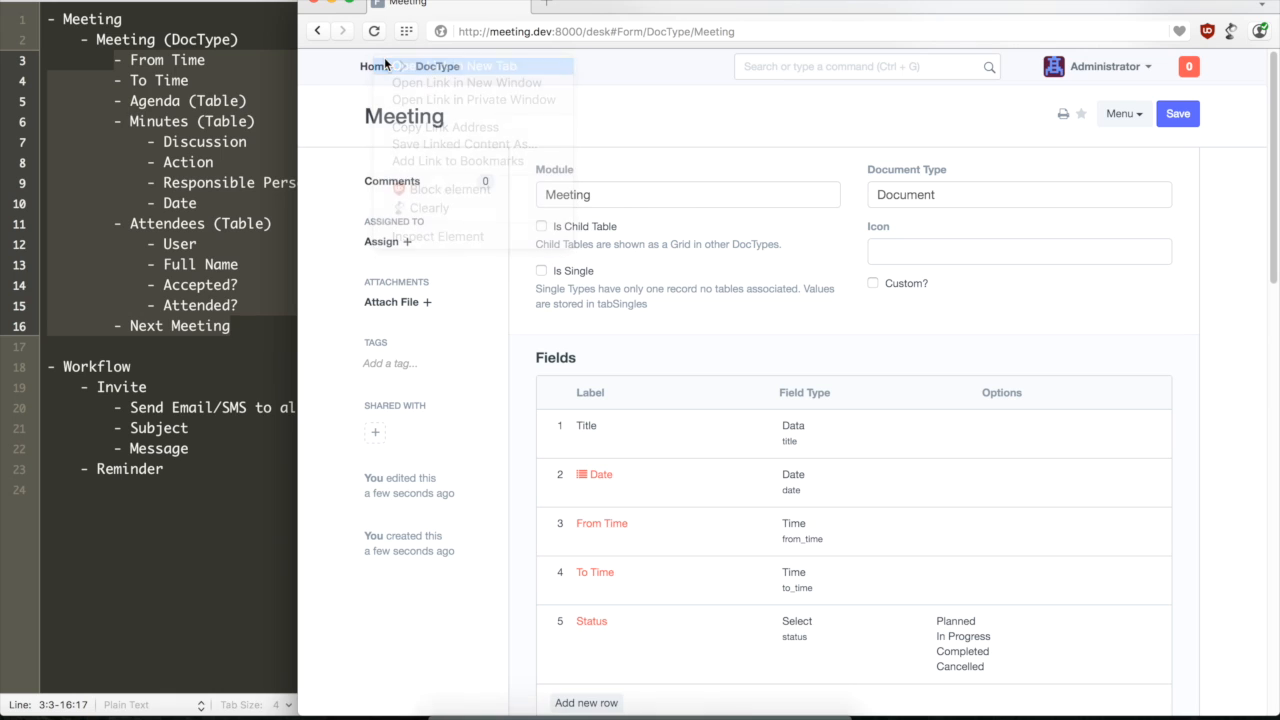
click(584, 8)
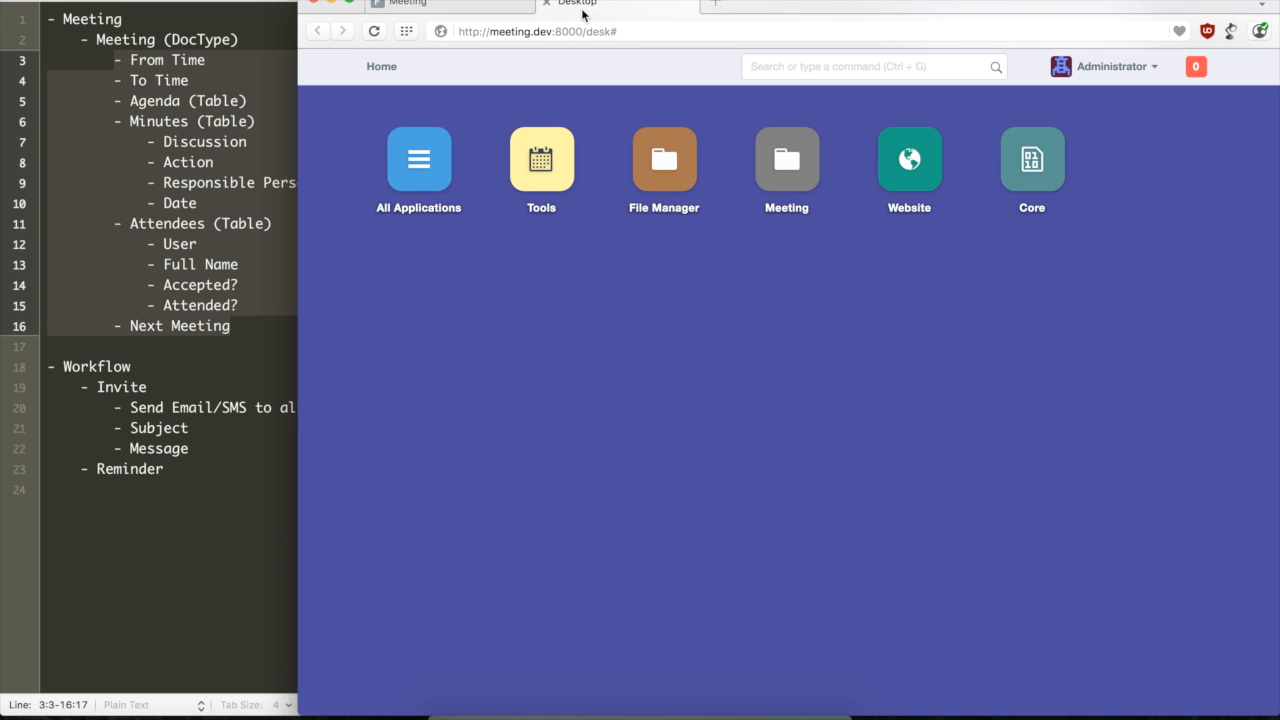
Check the Meeting Manager role's permissions in the Administrator's user settings.
click(1085, 66)
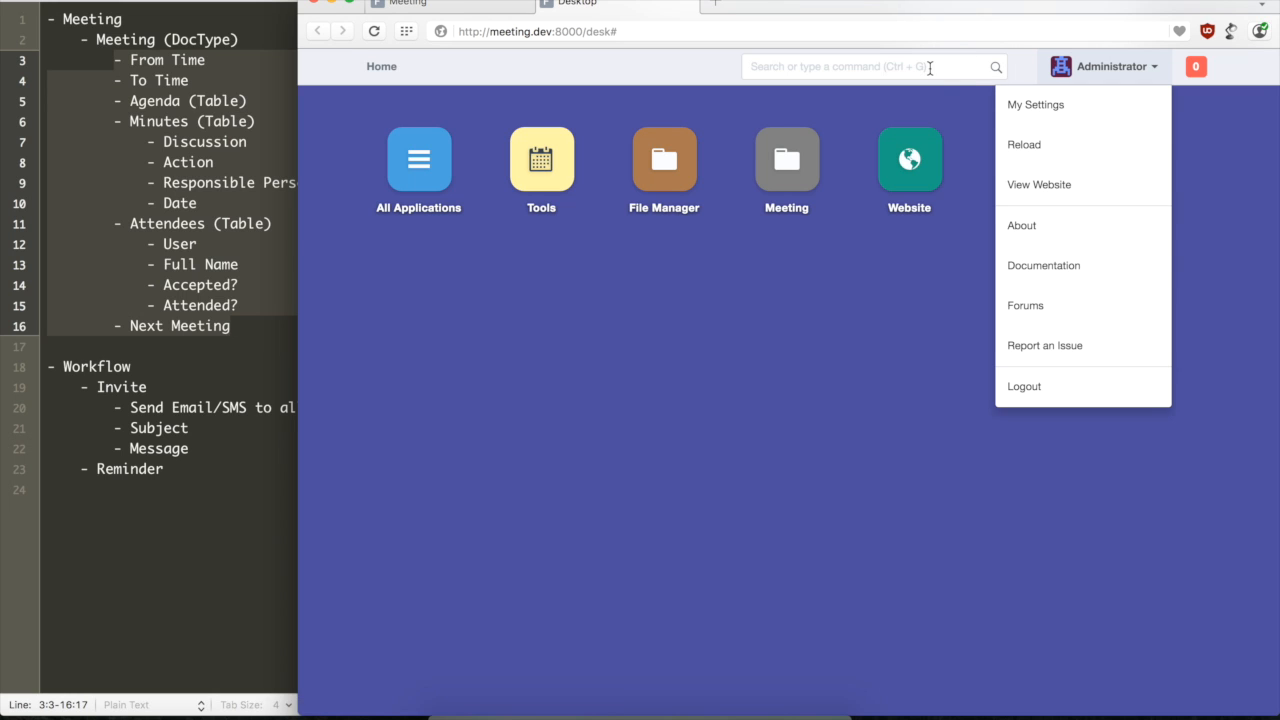
click(1012, 105)
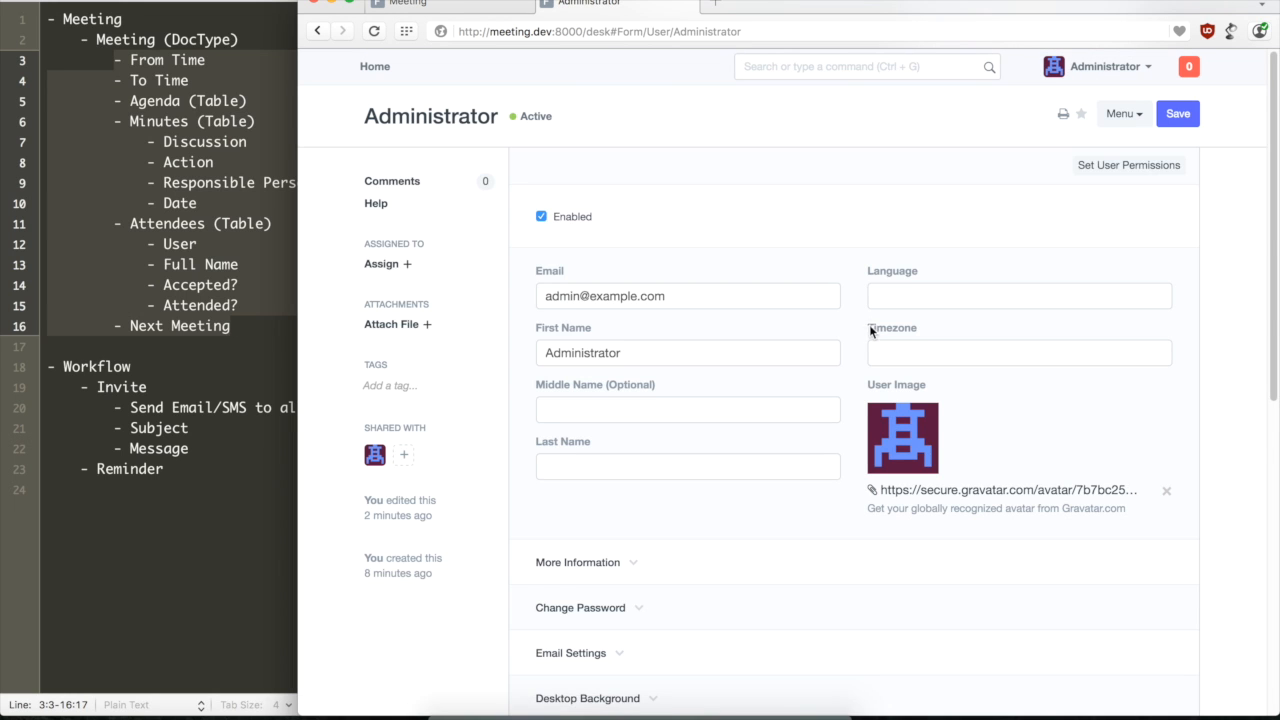
scroll(870, 330, down, 5)
click(588, 242)
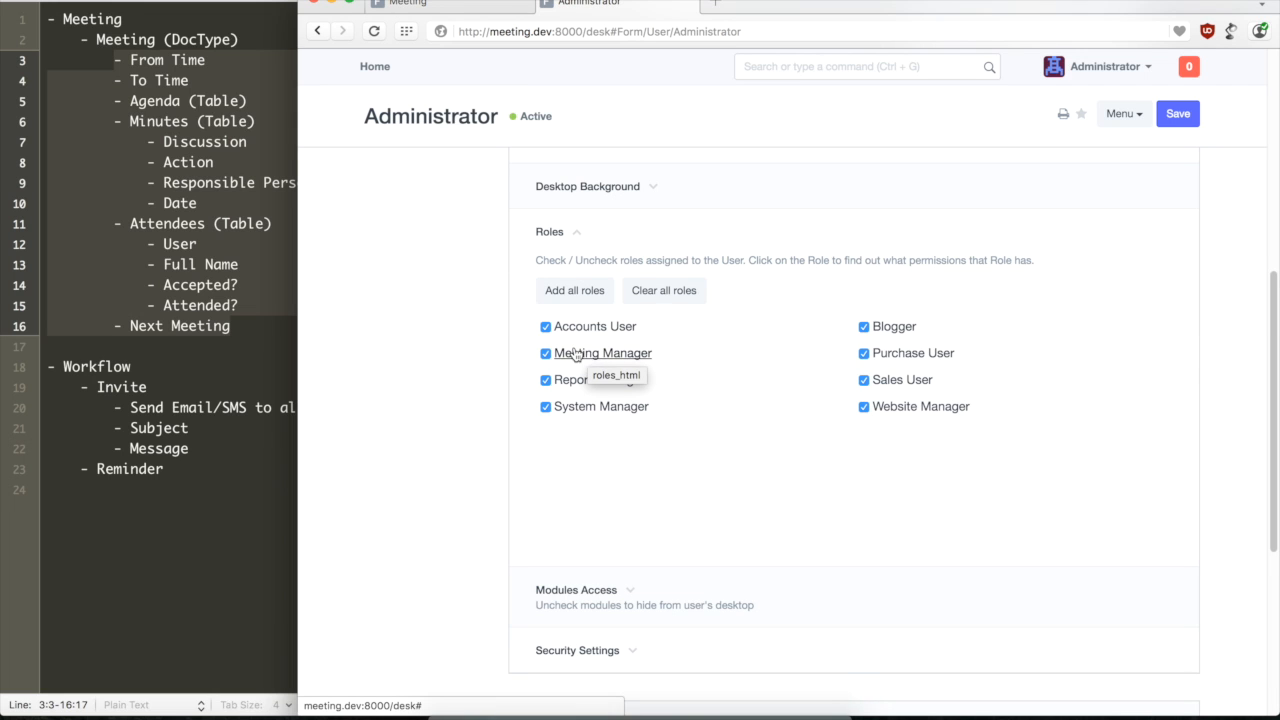
click(617, 357)
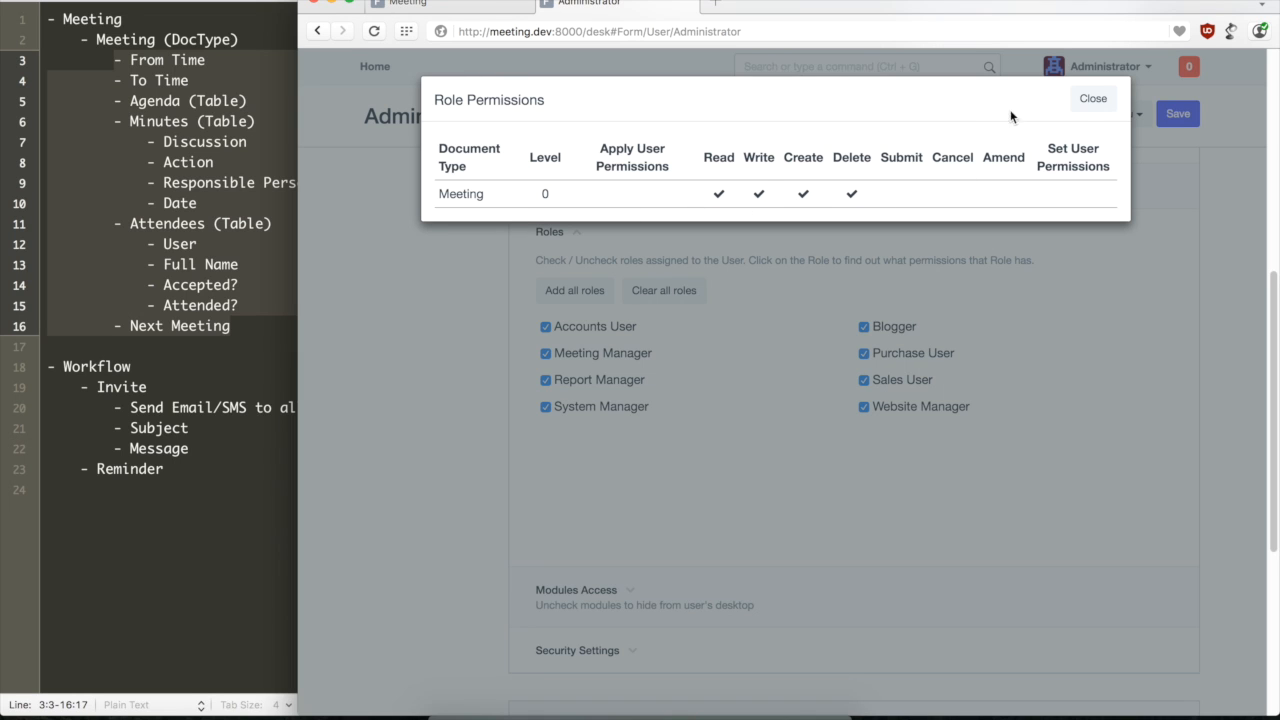
click(1093, 99)
Open the Meeting list from the Meeting module and start a new Meeting record.
click(376, 78)
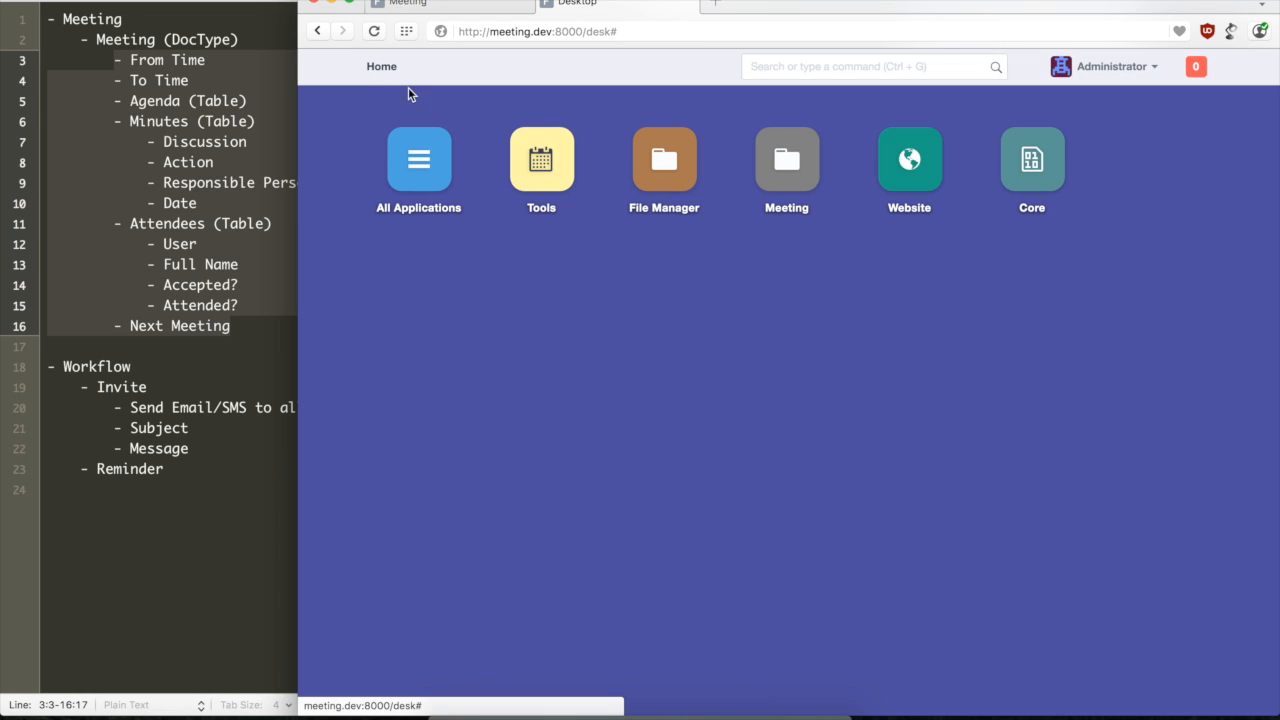
click(758, 199)
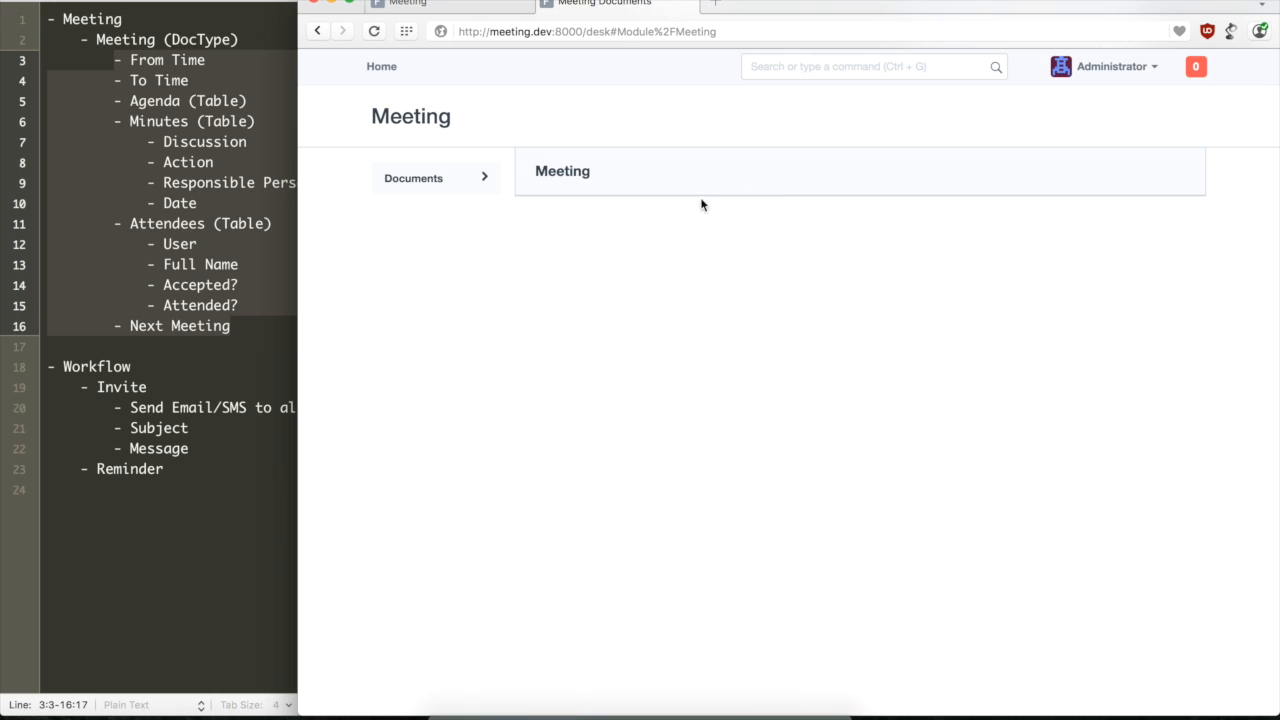
click(562, 173)
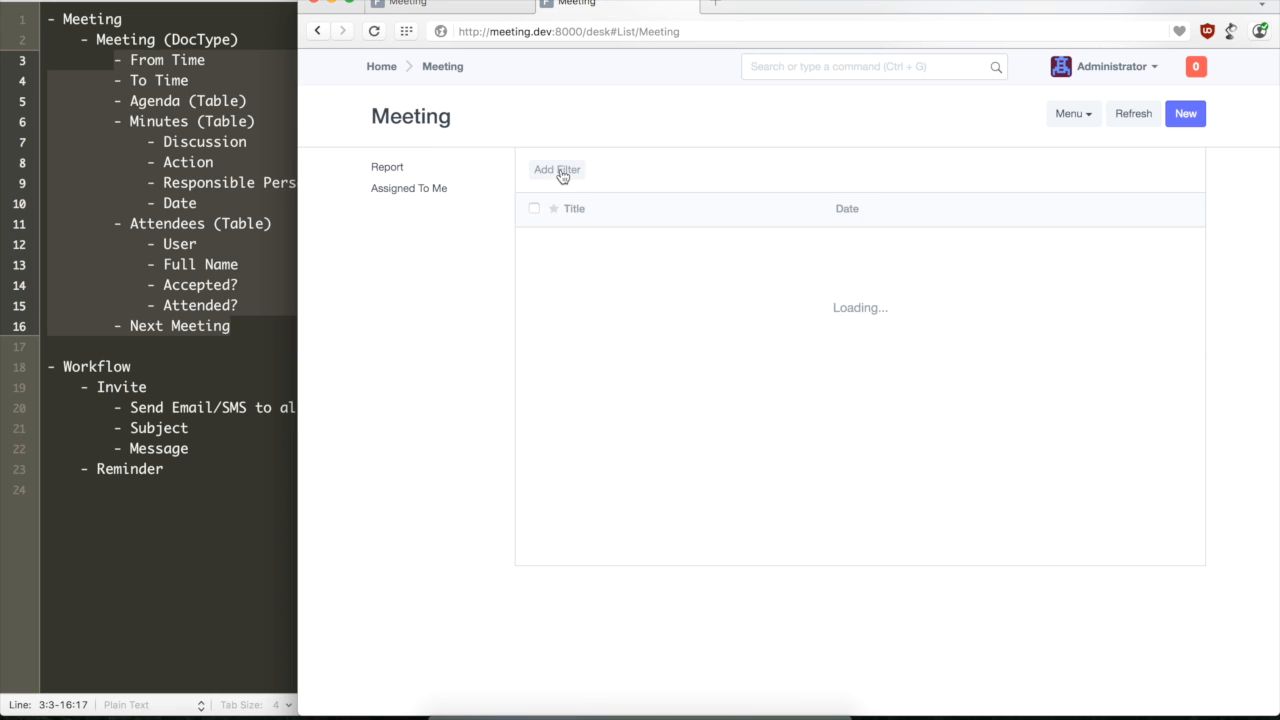
click(822, 300)
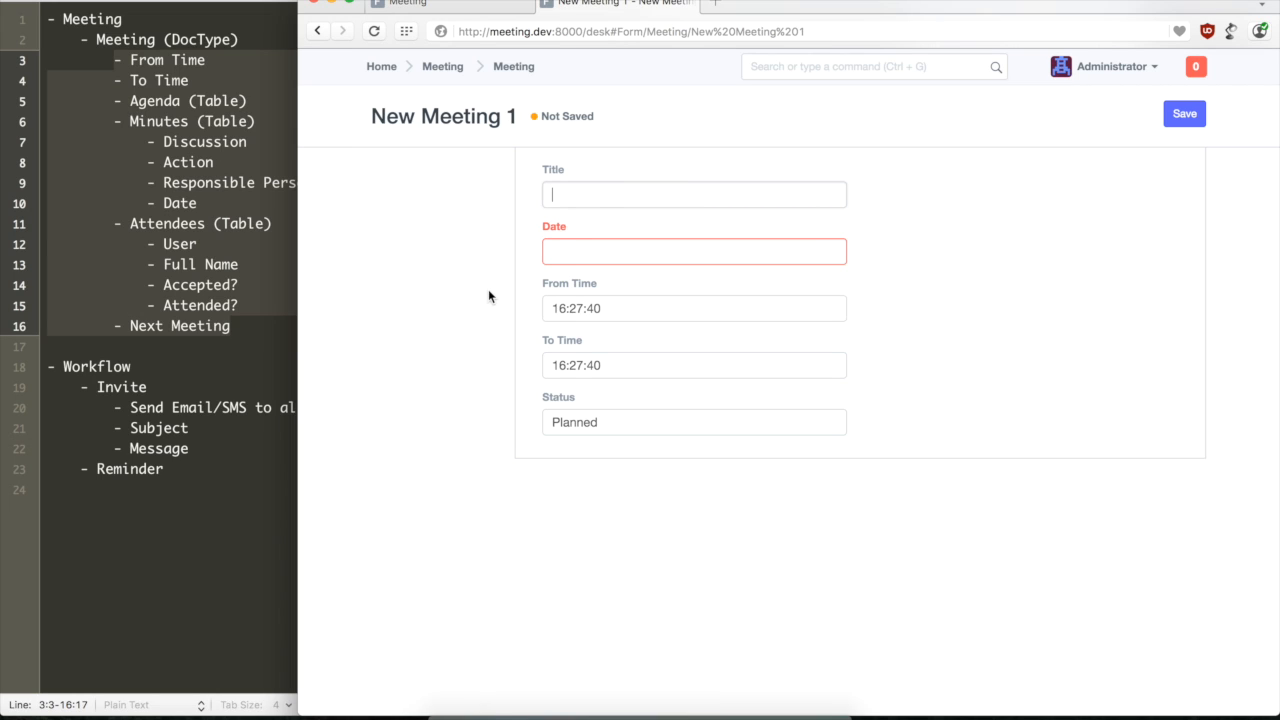
Return to the Meeting DocType definition and review its Fields table.
click(466, 8)
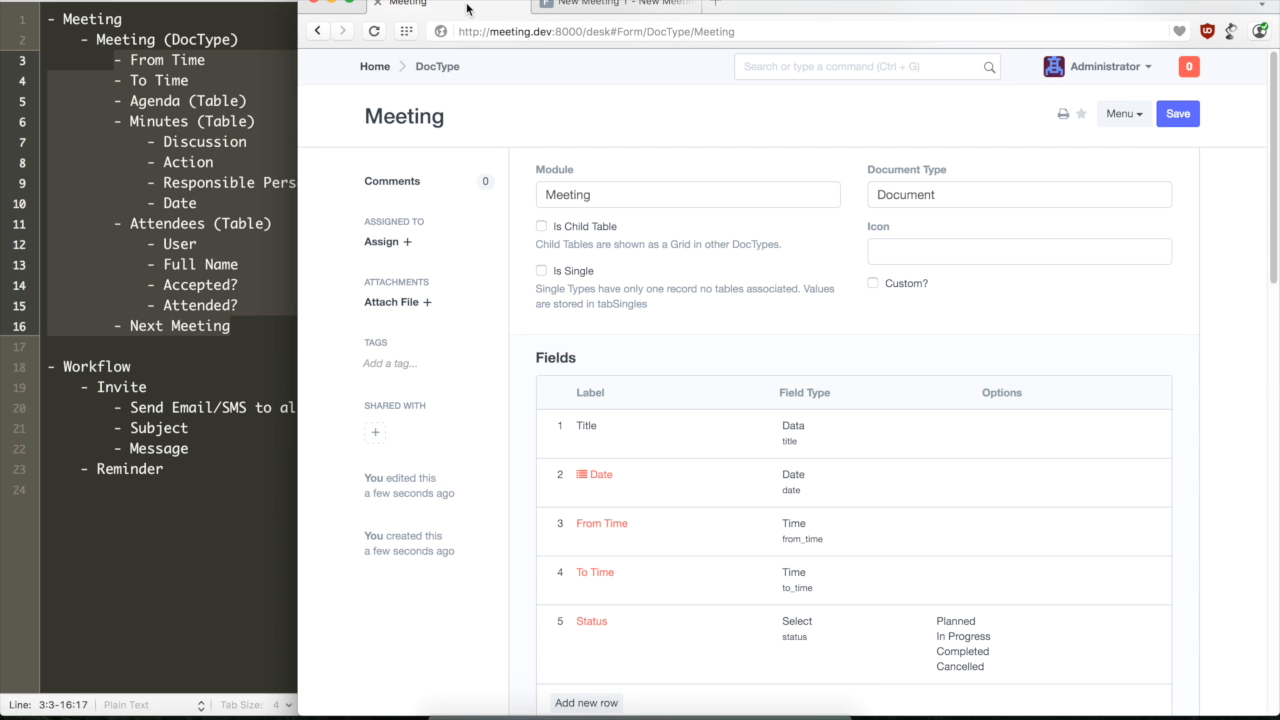
scroll(651, 436, down, 4)
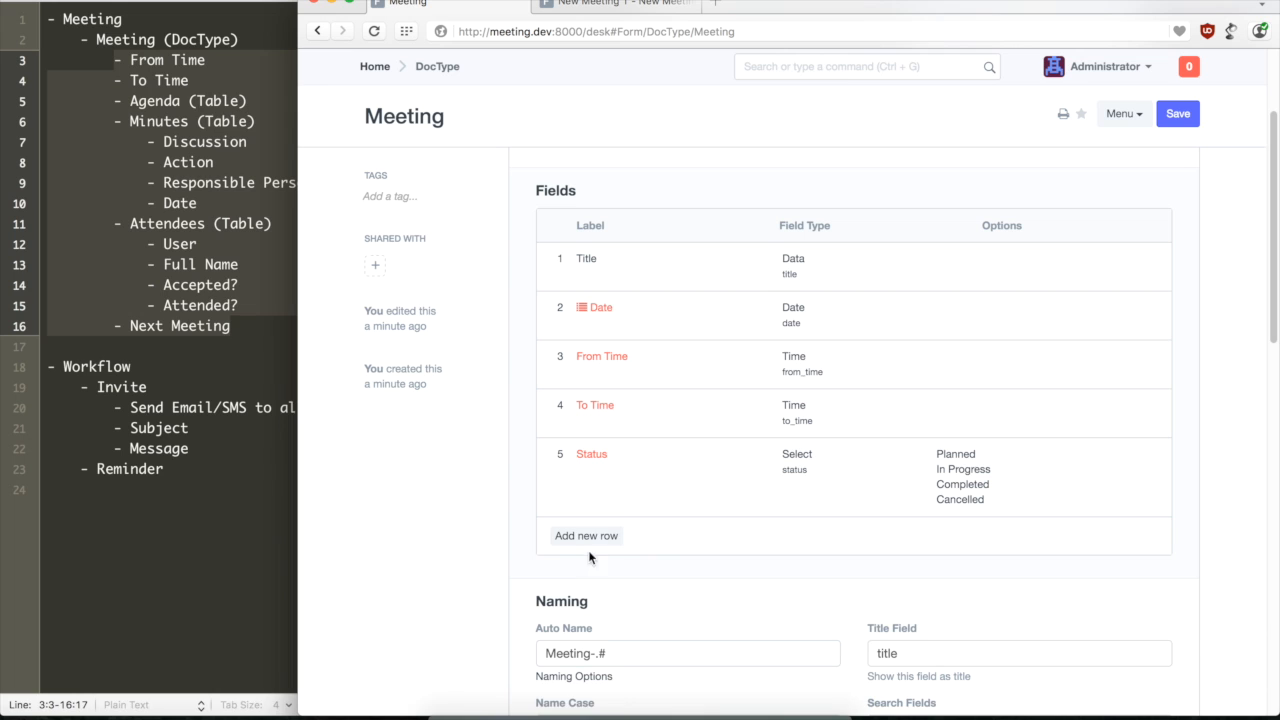
scroll(593, 543, up, 3)
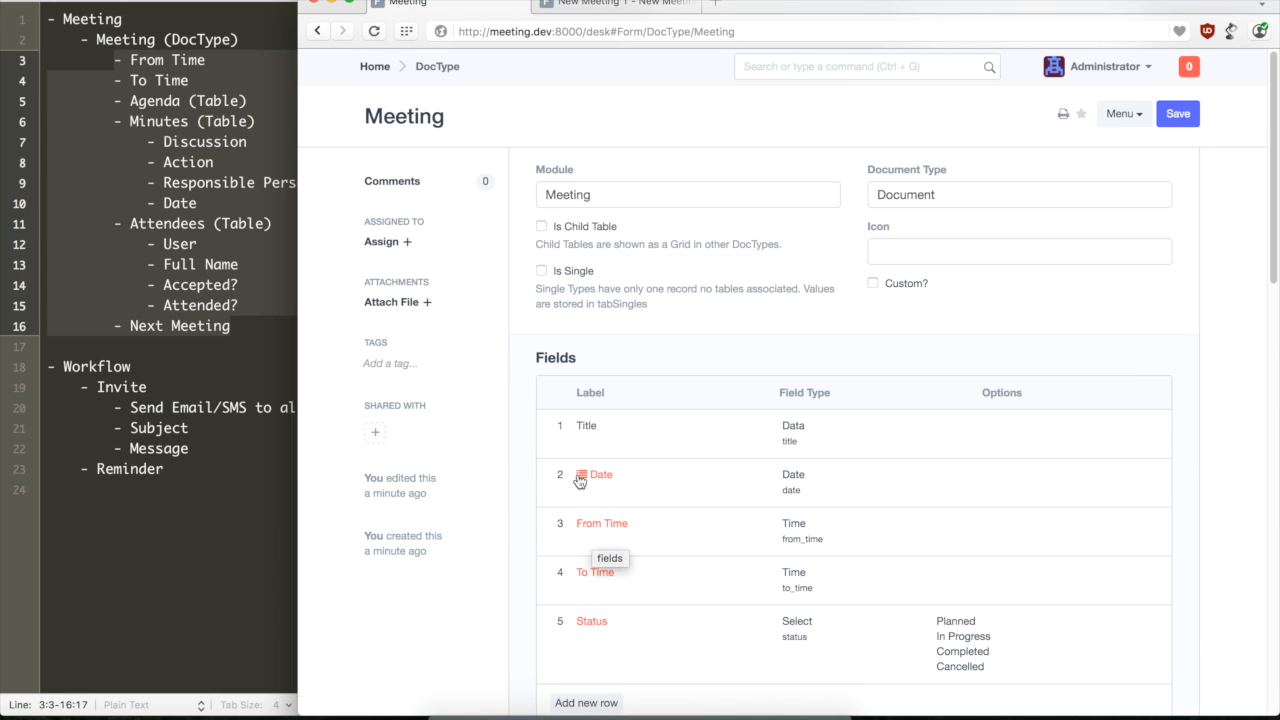
right_click(438, 68)
click(460, 78)
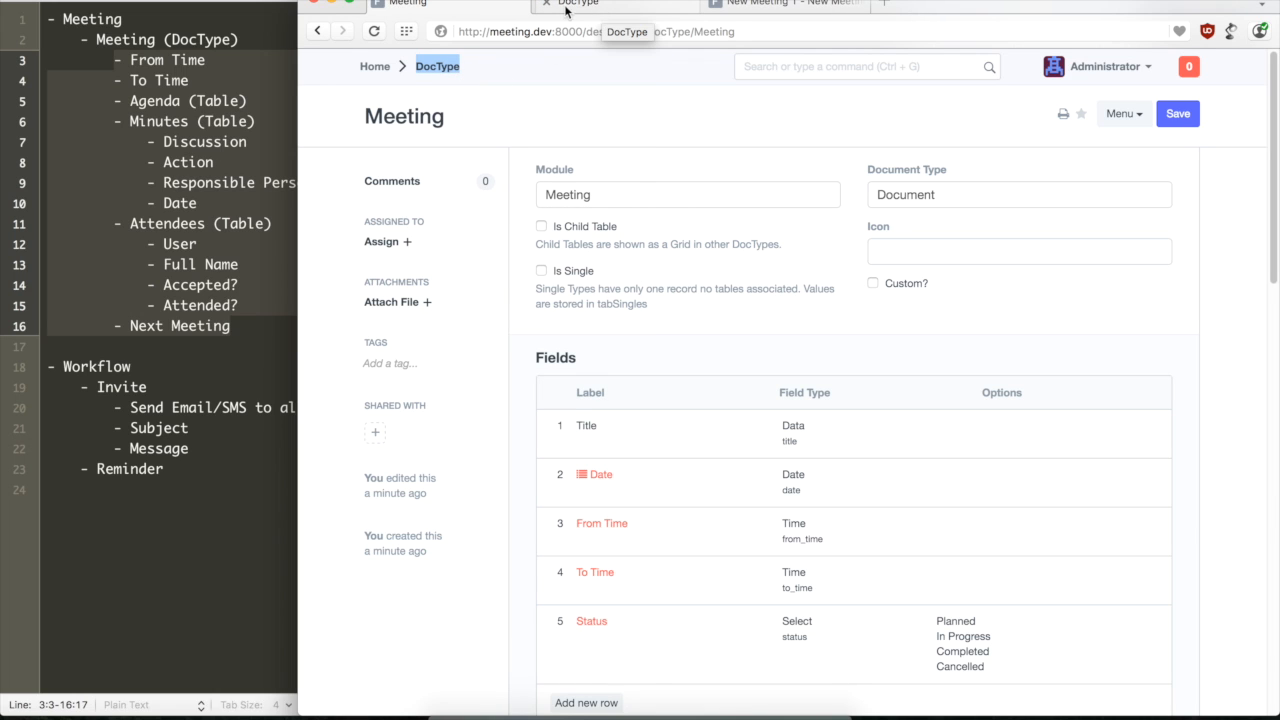
click(556, 5)
click(549, 5)
click(478, 8)
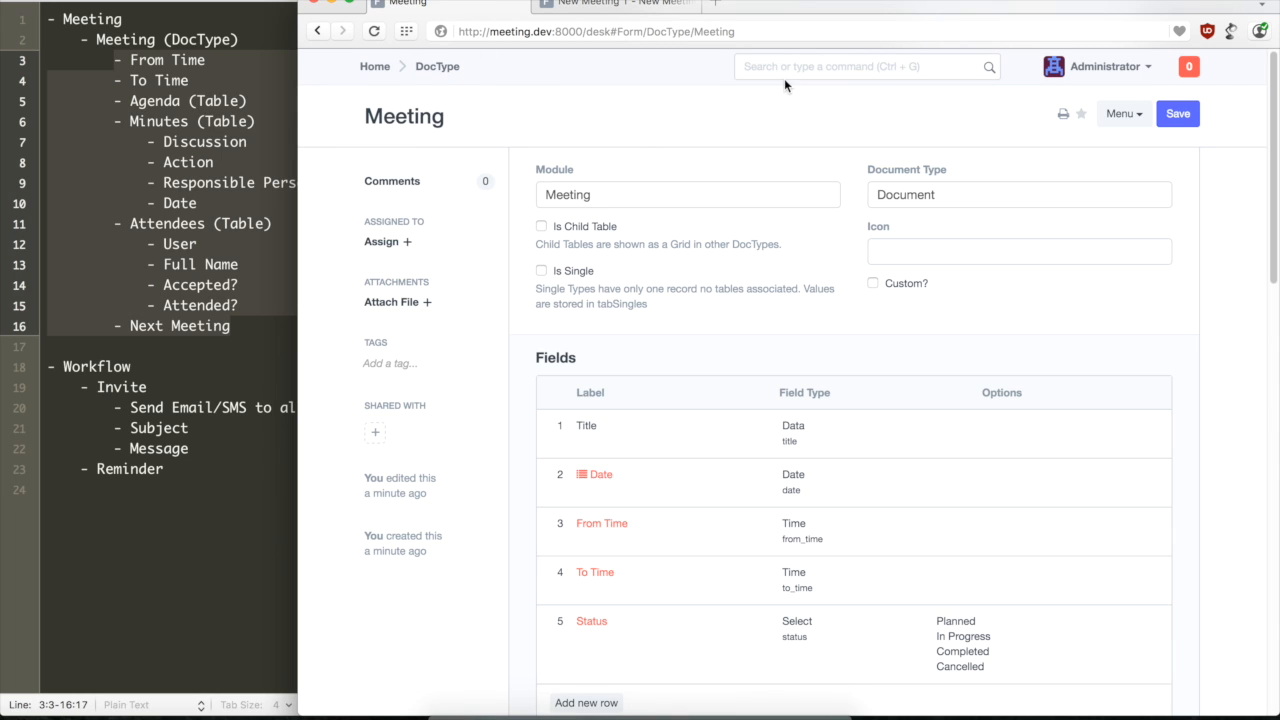
Create a new DocType in the Meeting module and mark it as a child table.
click(1134, 121)
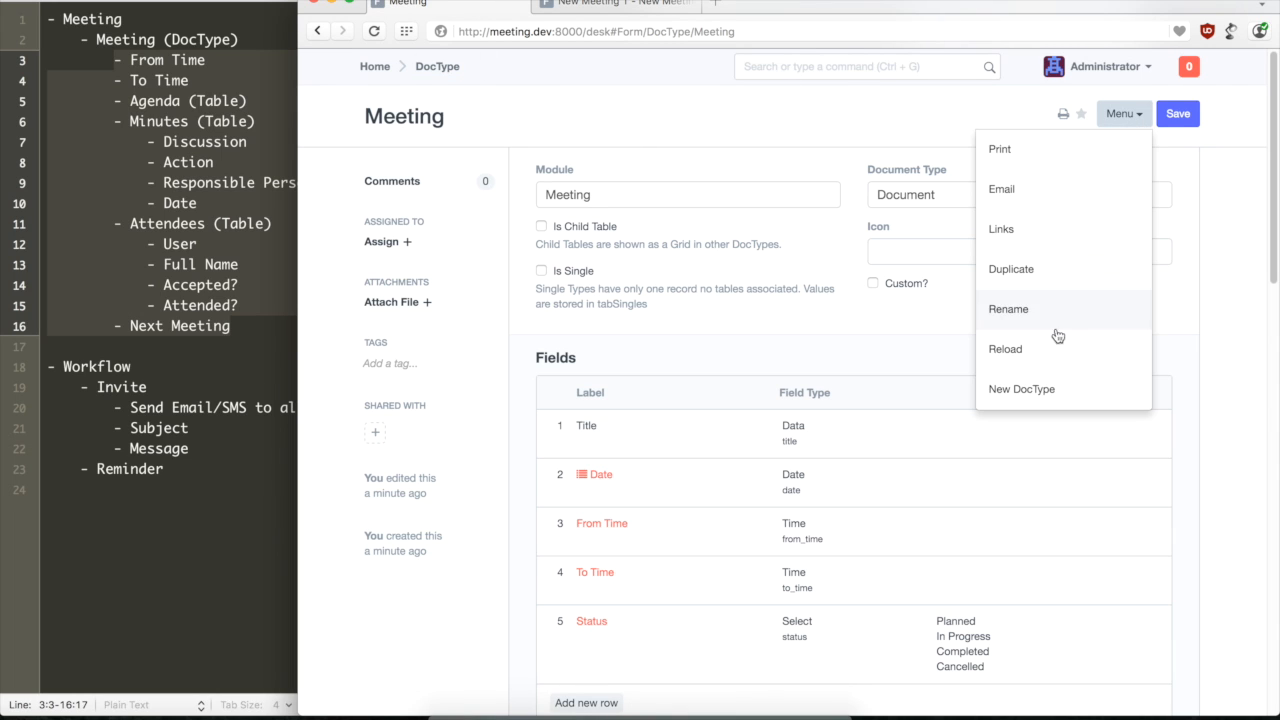
click(1050, 391)
click(724, 201)
text(Meet)
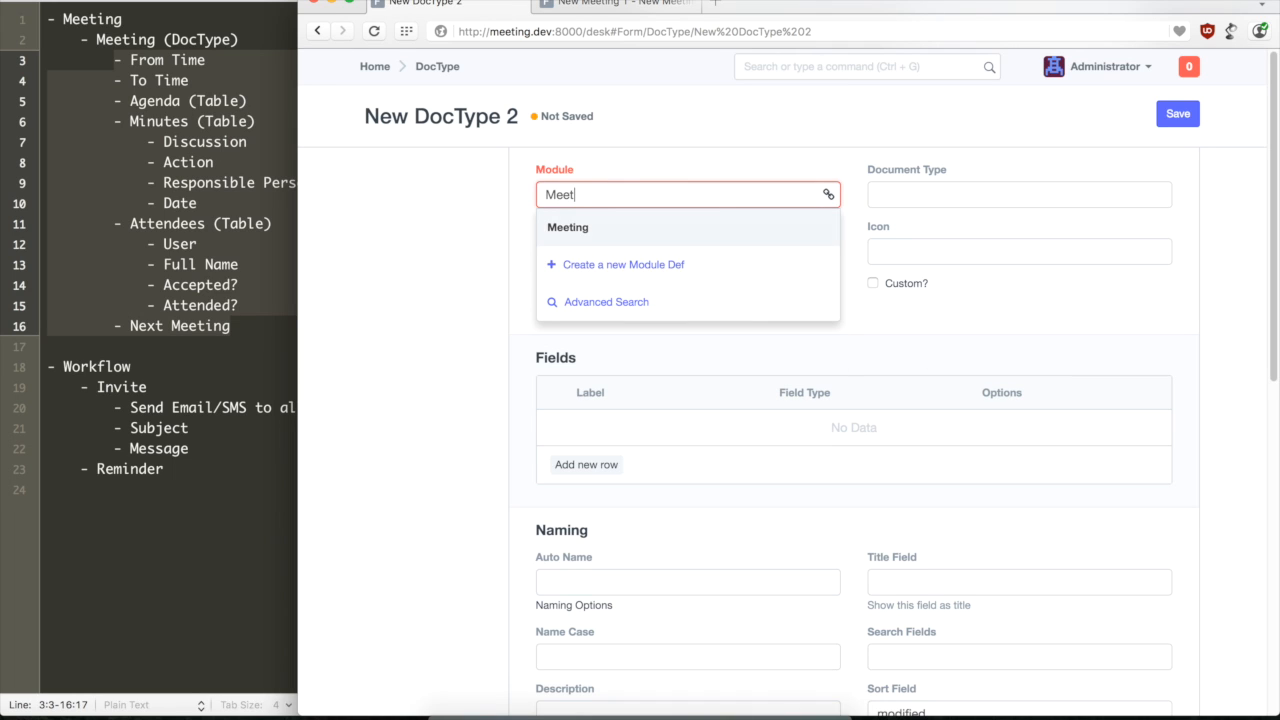
click(709, 224)
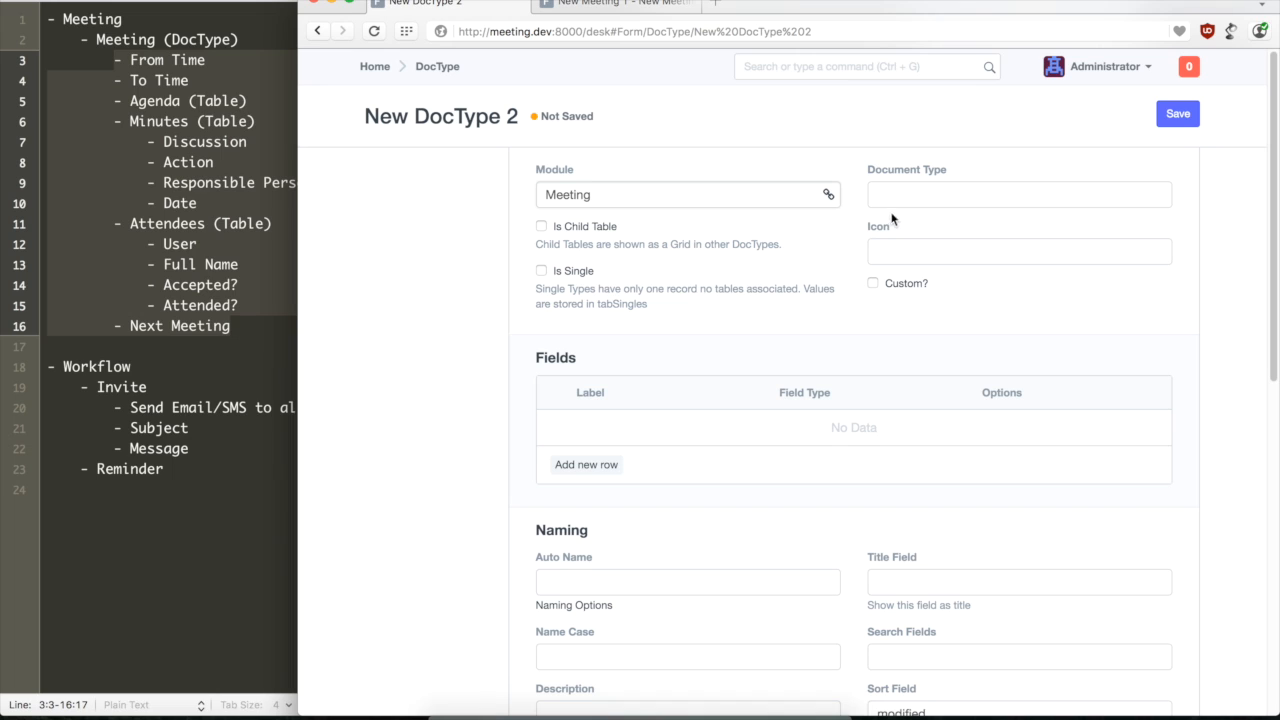
click(592, 231)
click(890, 203)
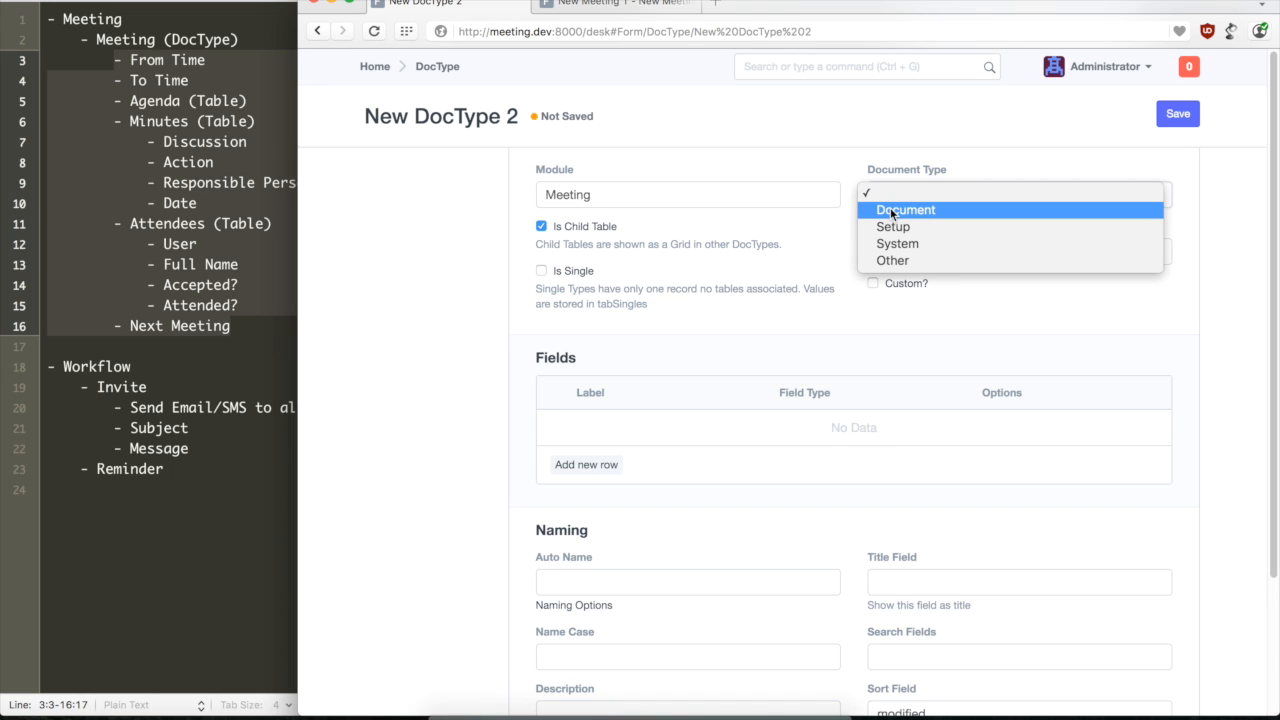
click(893, 210)
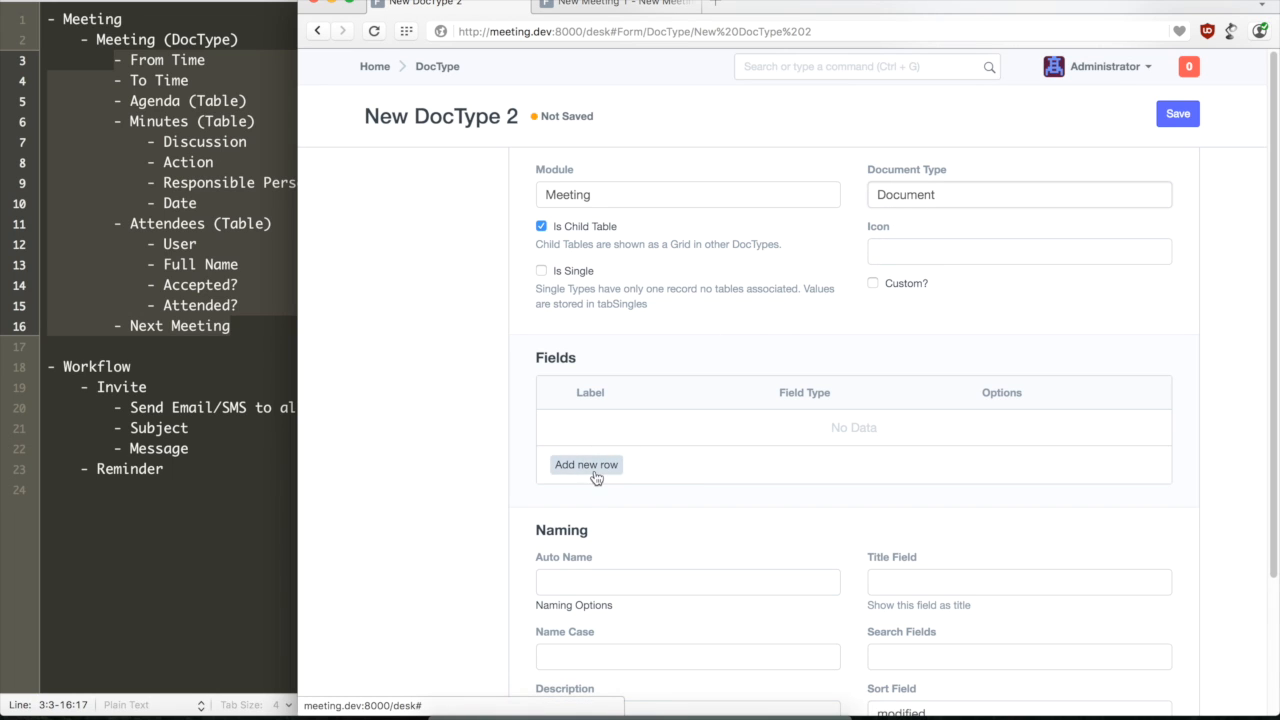
click(911, 194)
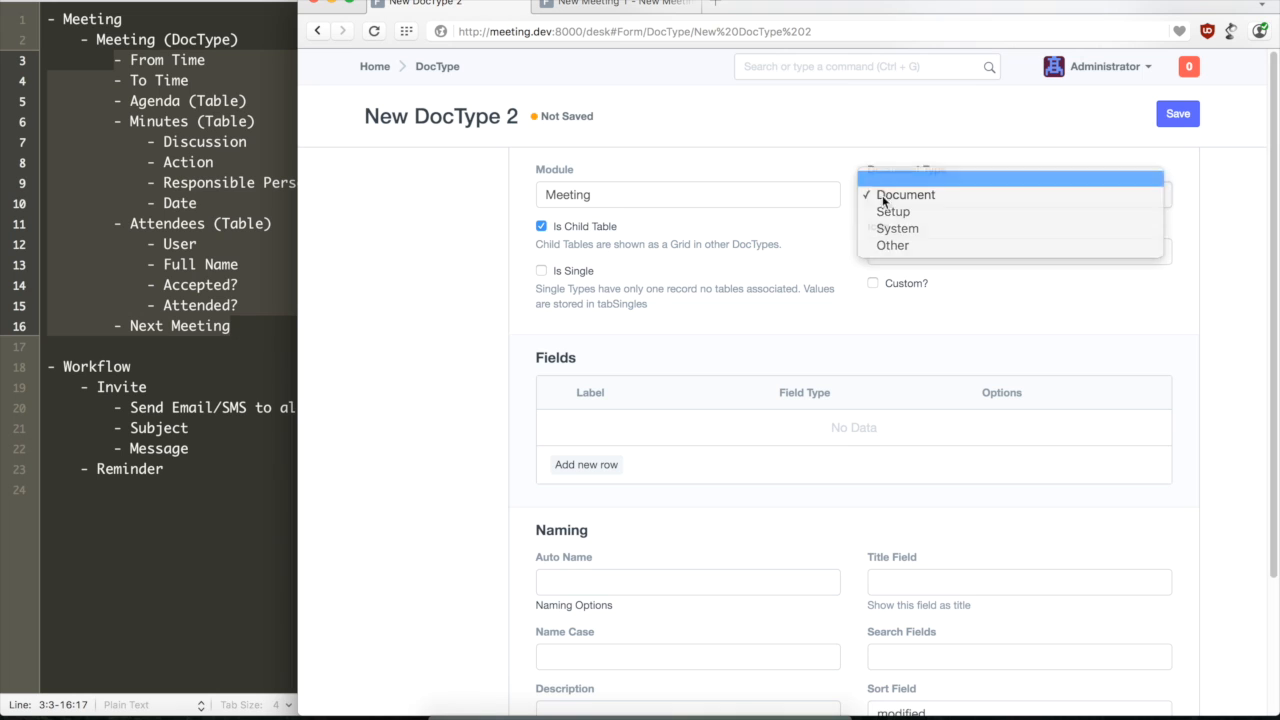
click(911, 174)
Add a Description field of type Text Editor shown in the list view, and save the new DocType.
click(605, 467)
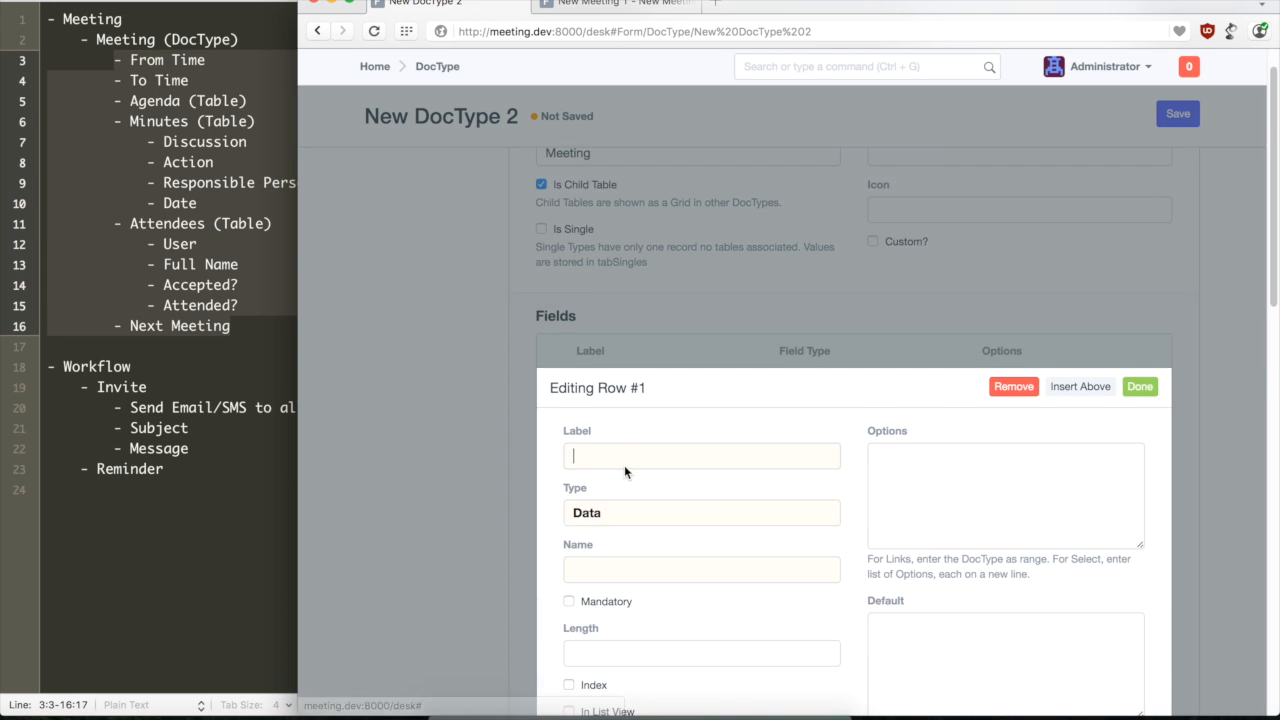
text(Des)
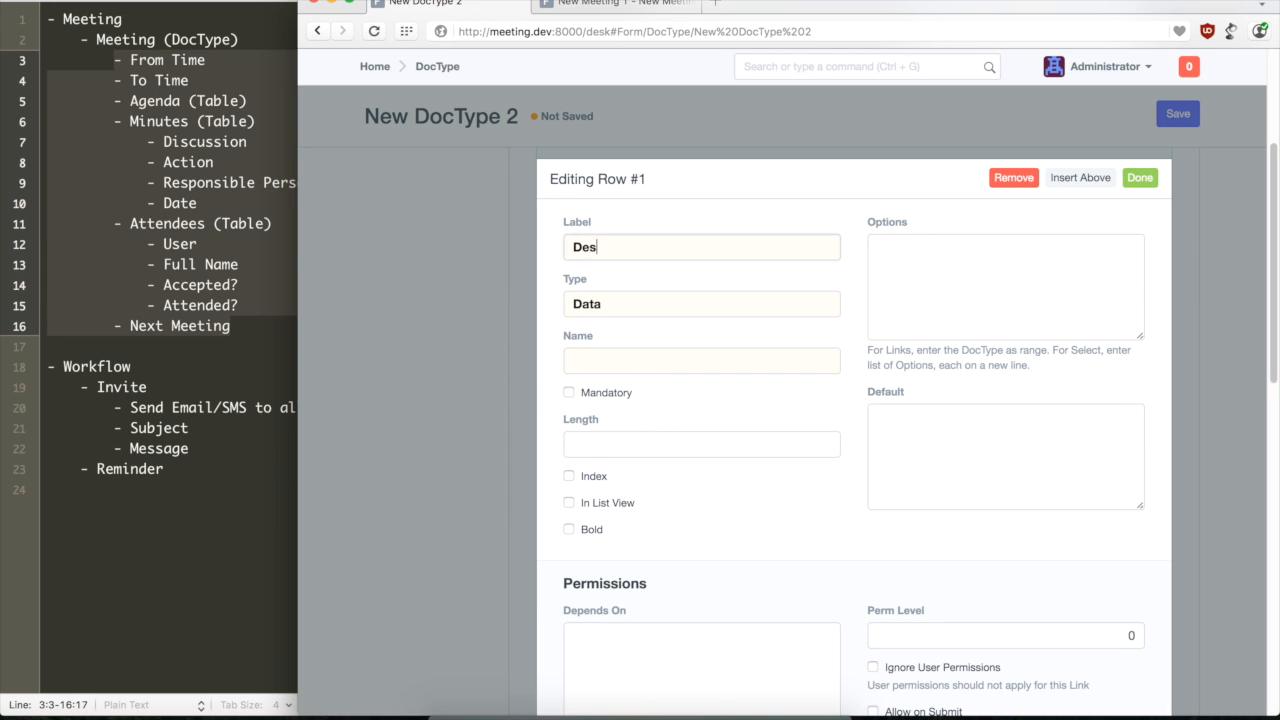
text(cription)
click(620, 306)
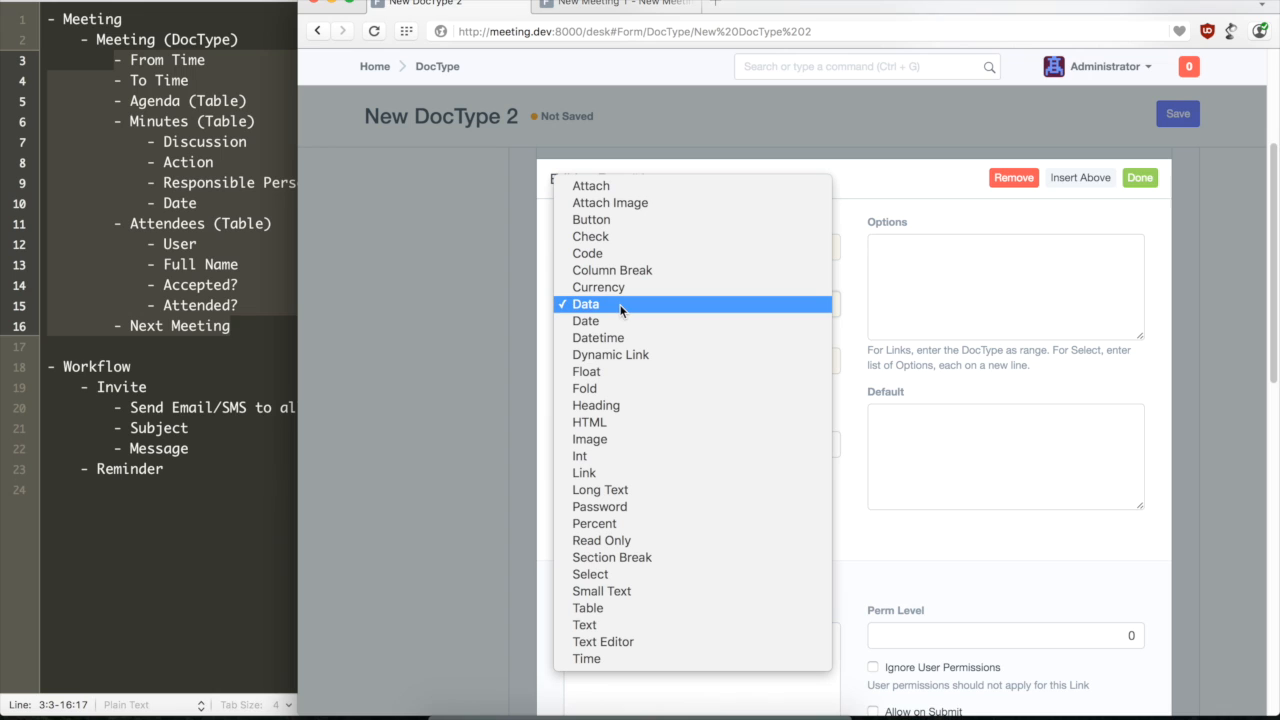
click(676, 648)
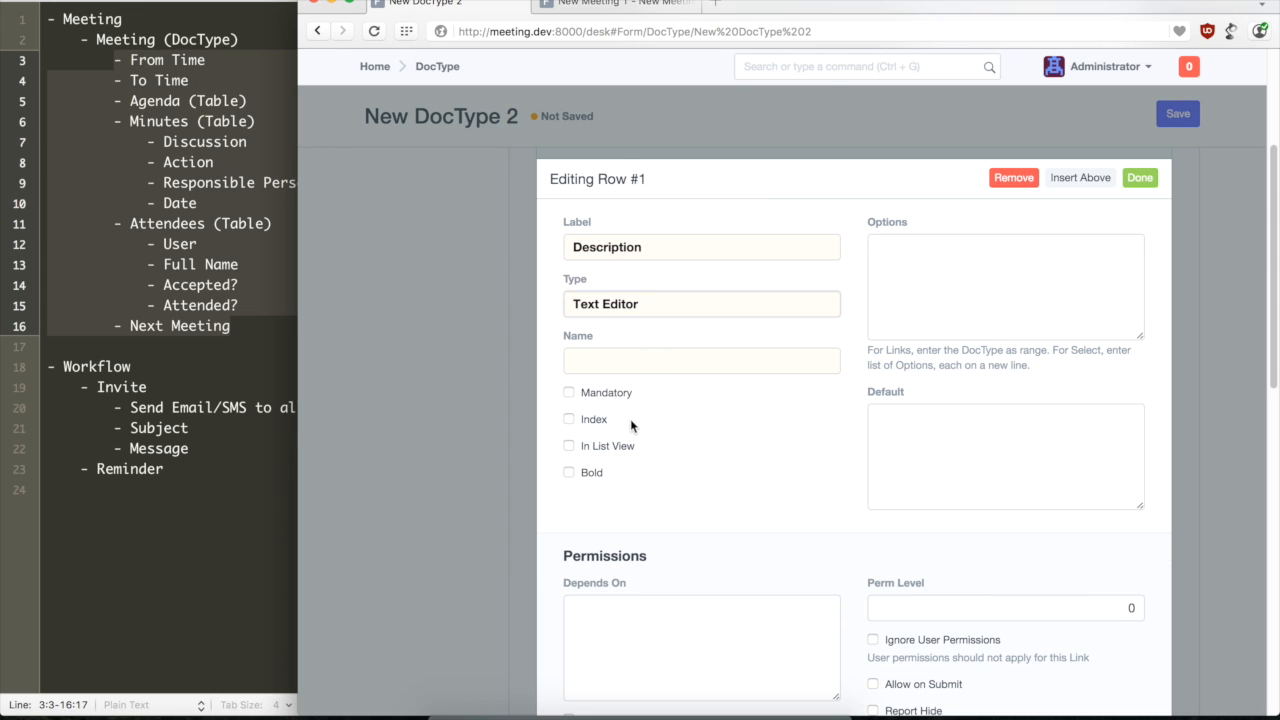
click(617, 452)
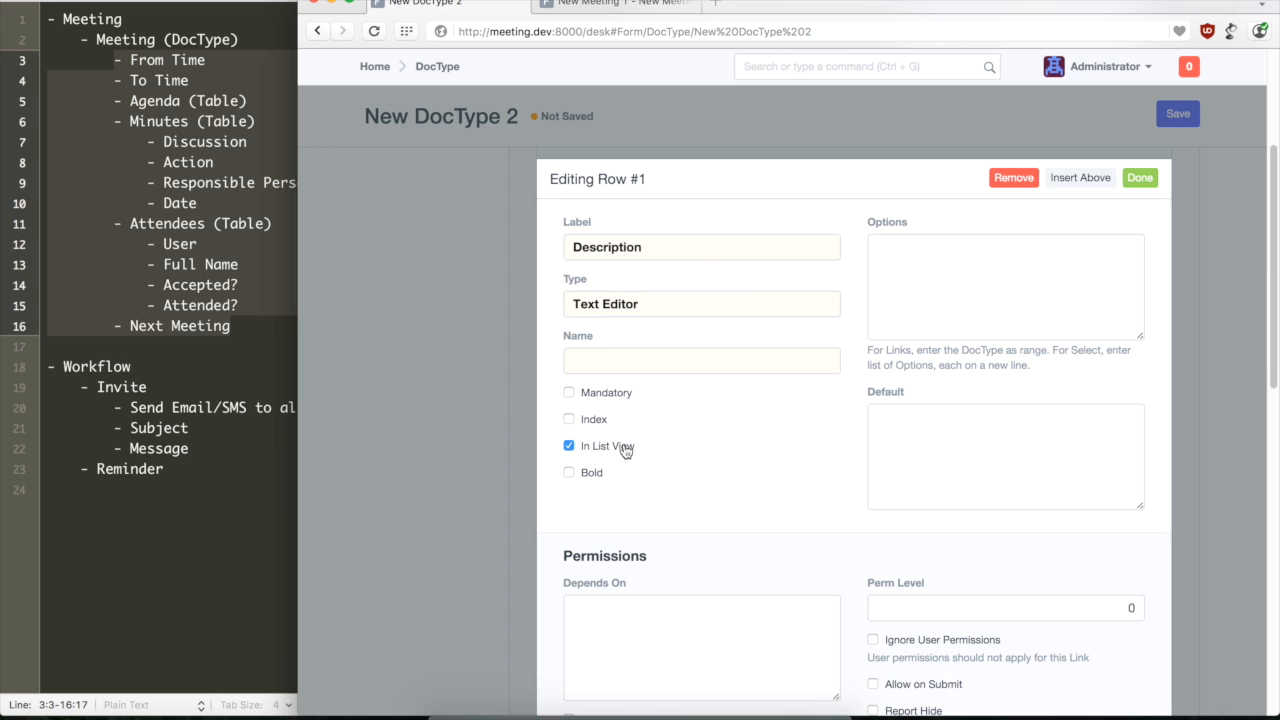
click(714, 198)
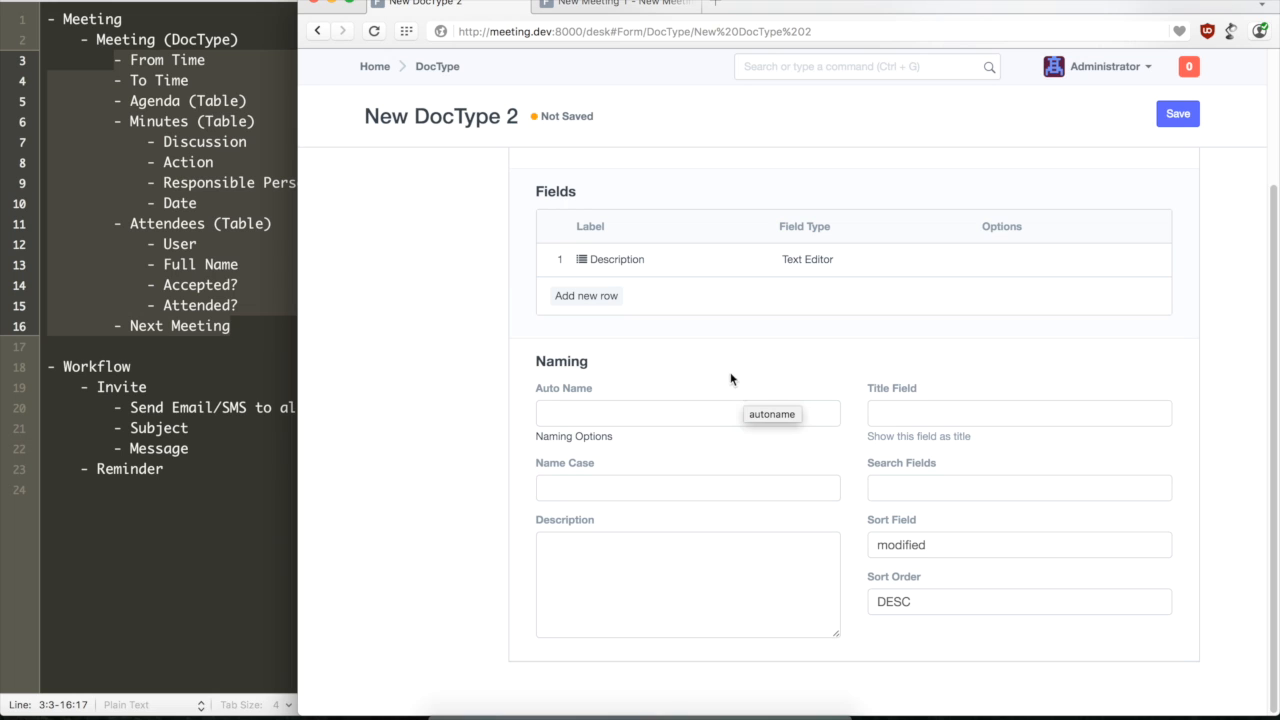
click(1172, 116)
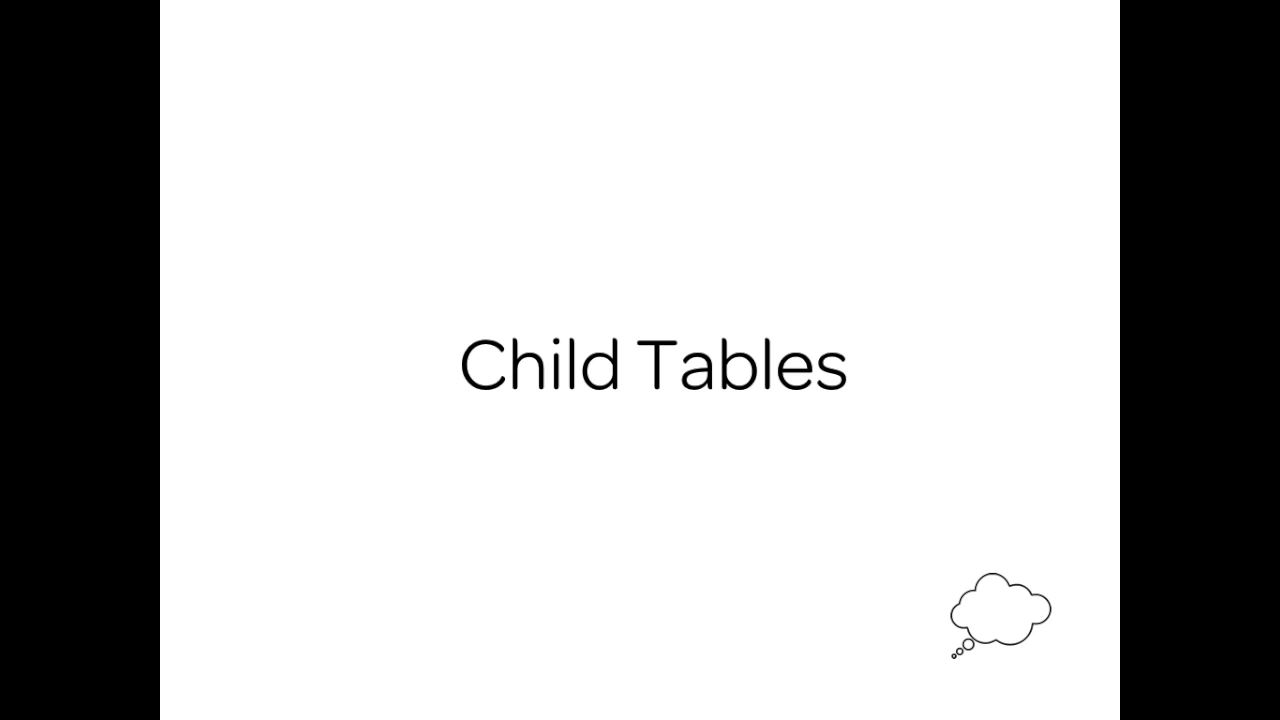
key(Right)
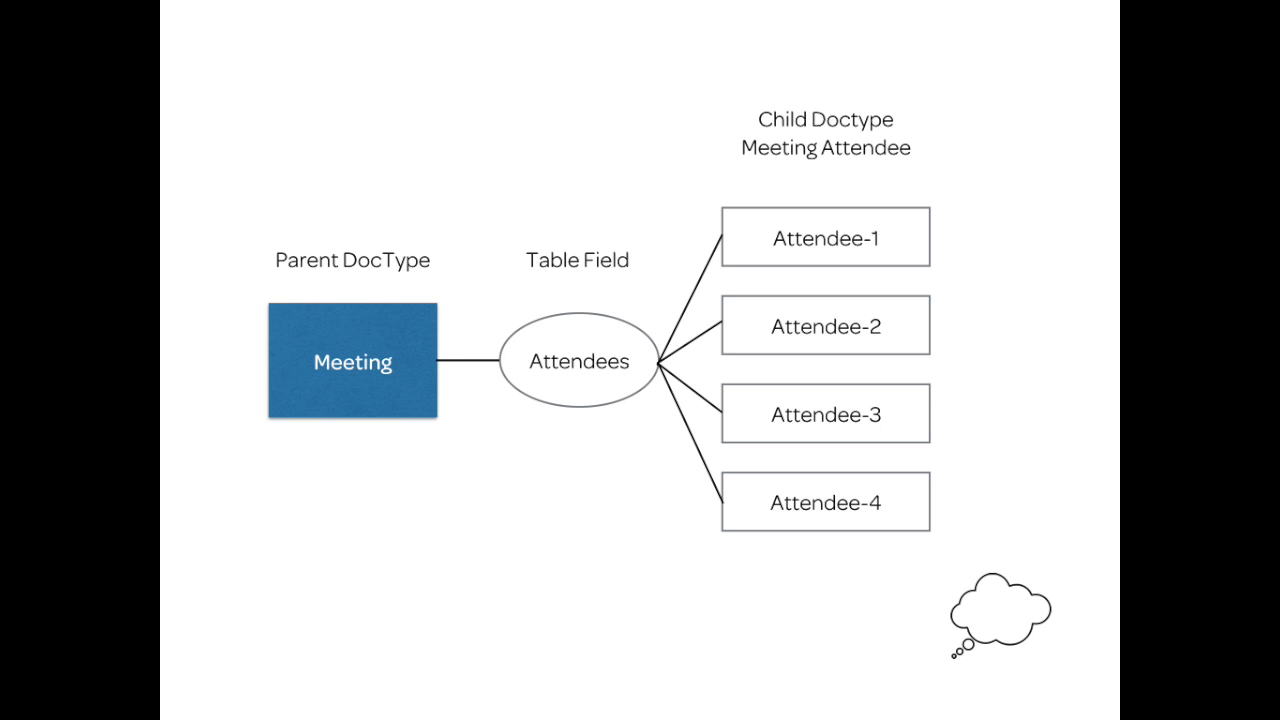